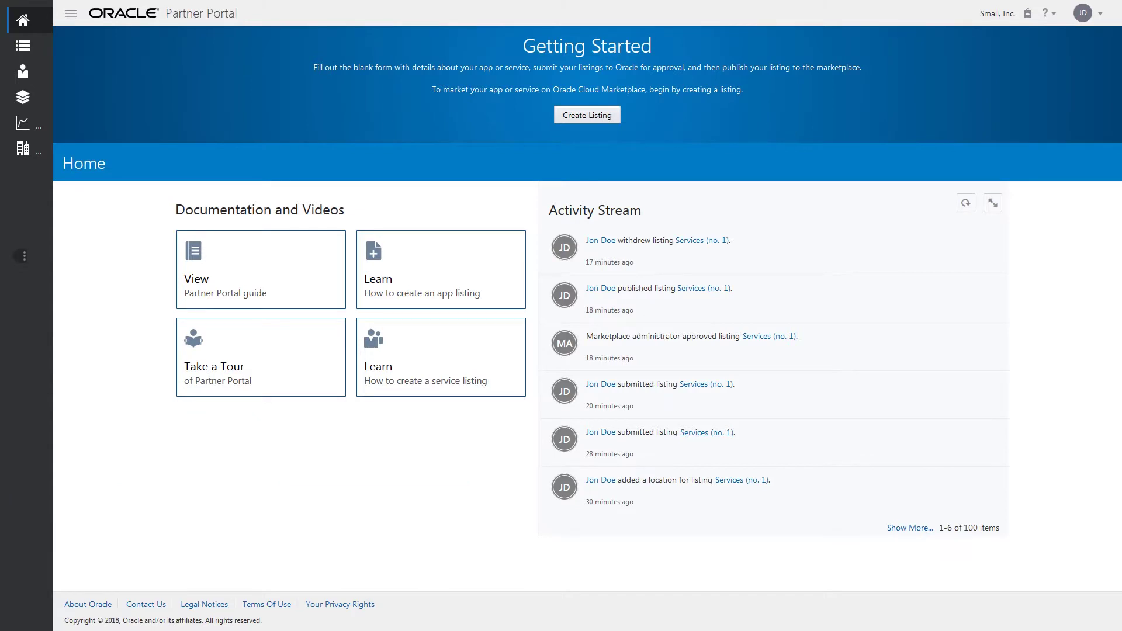
- Start a new marketplace listing from the Getting Started banner's Create Listing button
{"action": "left_click", "coordinate": [587, 116]}
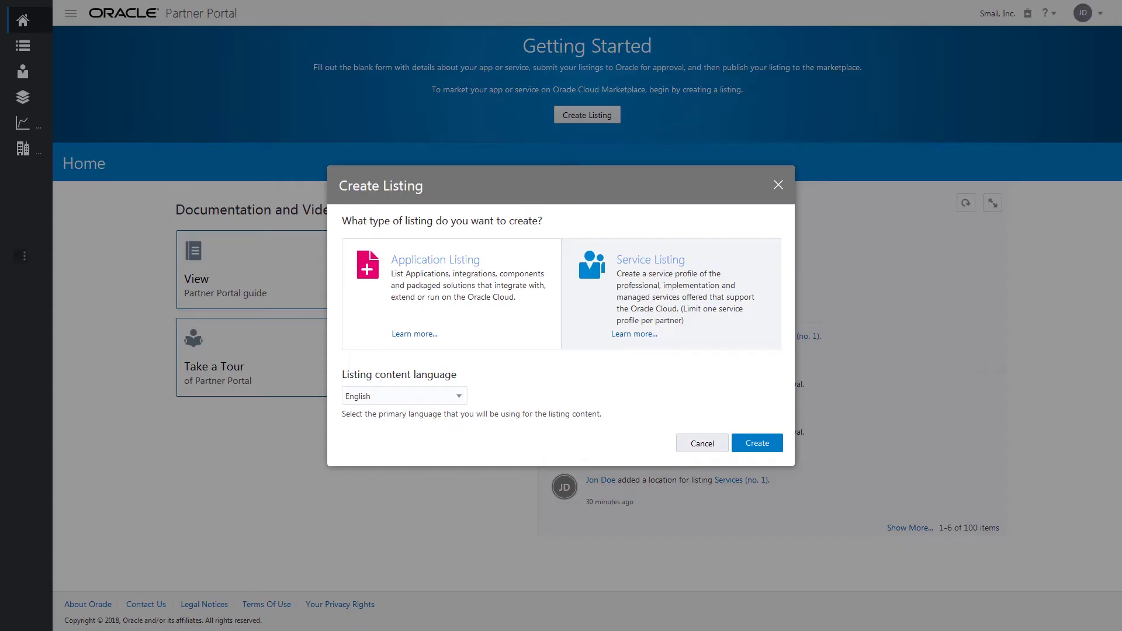
- Create the Vision Services listing, headline 'We provide financial services', with Financial Services industry focus
{"action": "left_click", "coordinate": [757, 442]}
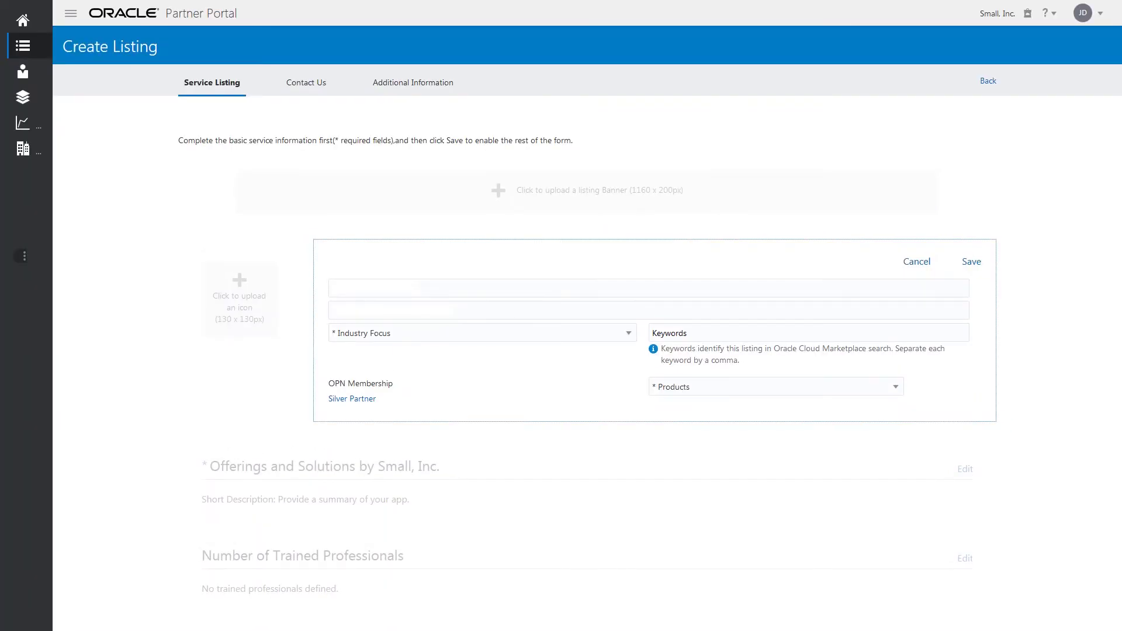
{"action": "type", "text": "Vision Services"}
{"action": "type", "text": "We provide financial services"}
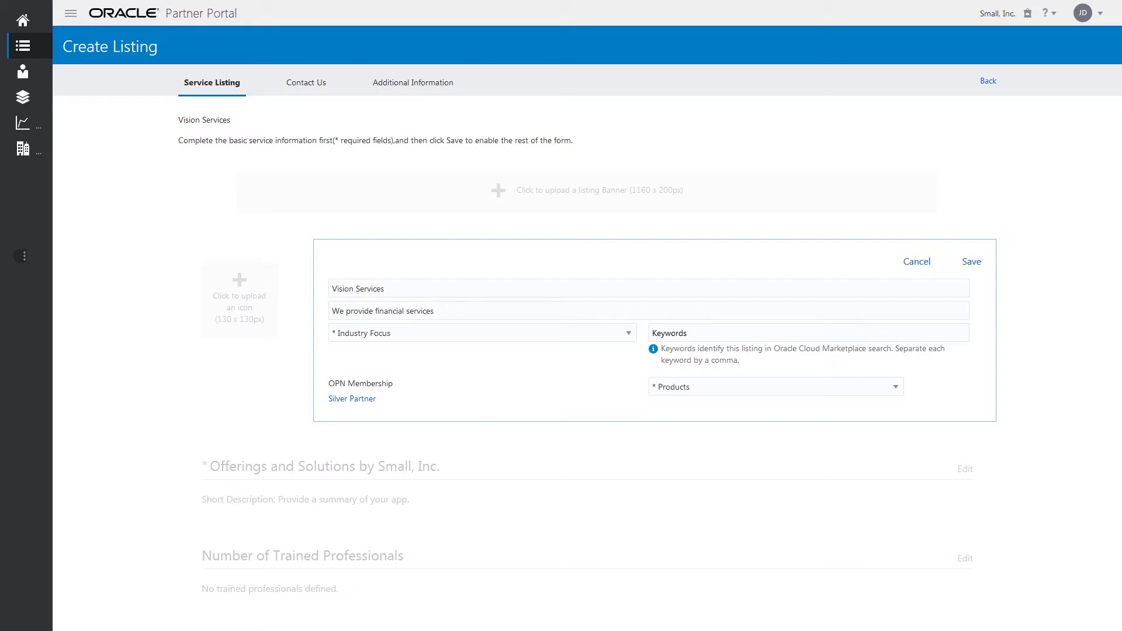
{"action": "left_click", "coordinate": [367, 333]}
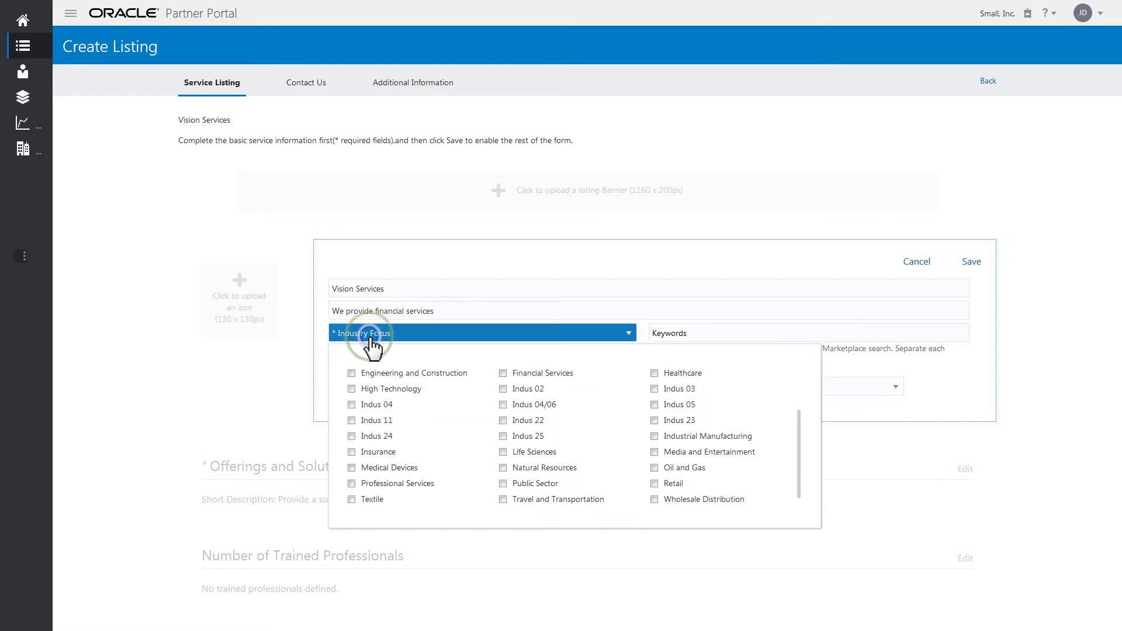
{"action": "left_click", "coordinate": [503, 374]}
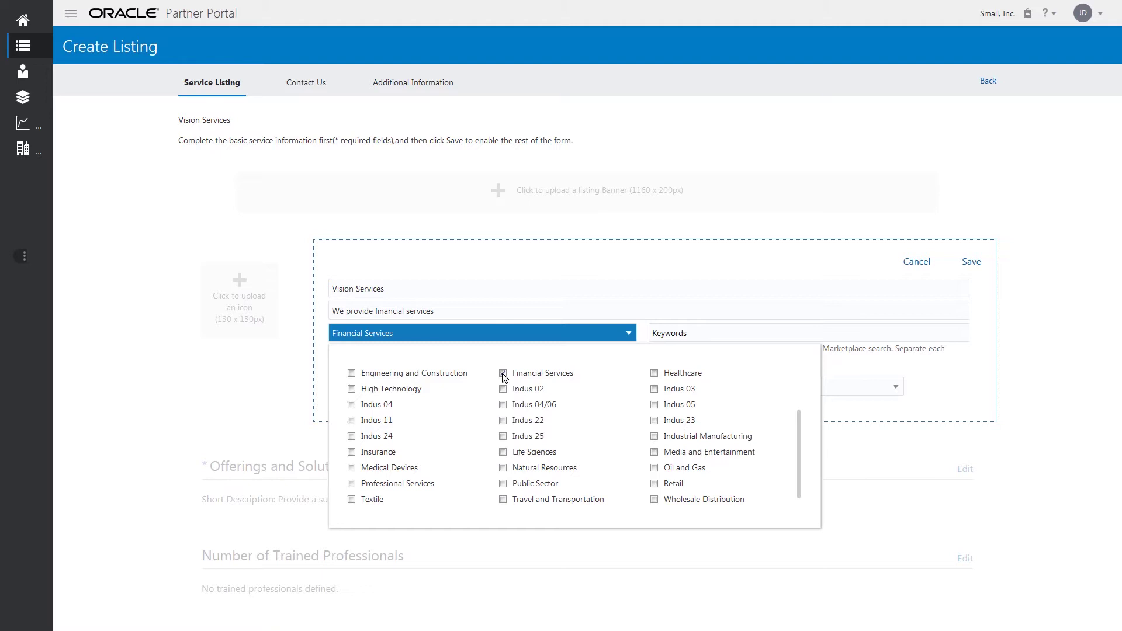
{"action": "left_click", "coordinate": [701, 333]}
- Add keywords 'service, finance' and the Service Cloud product, then save the basic info
{"action": "type", "text": "service, finance"}
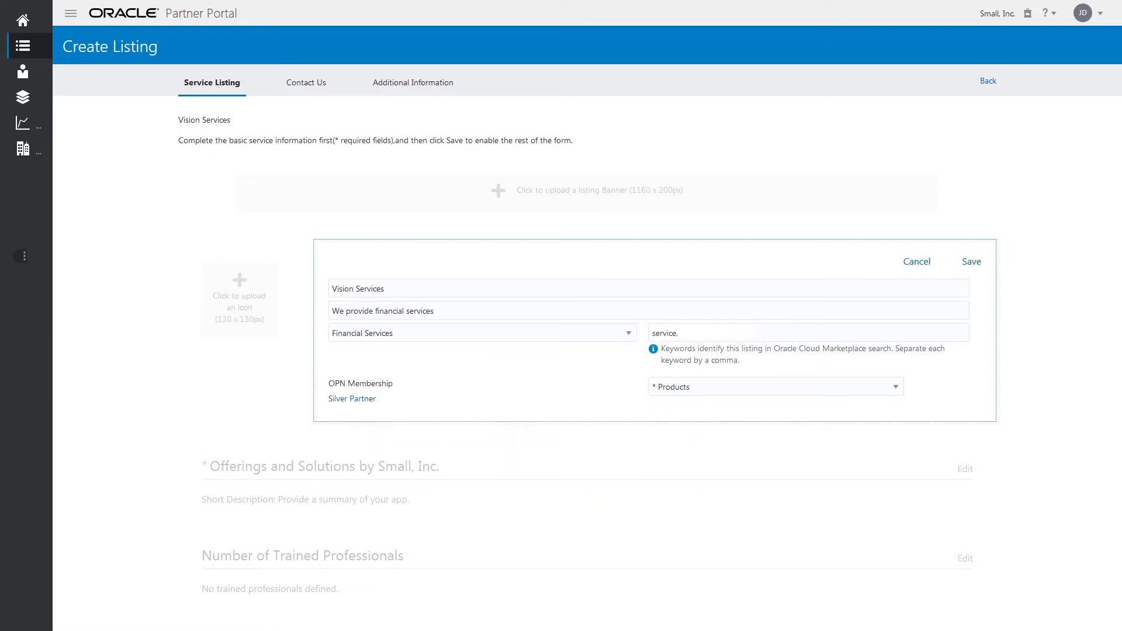
{"action": "left_click", "coordinate": [684, 395]}
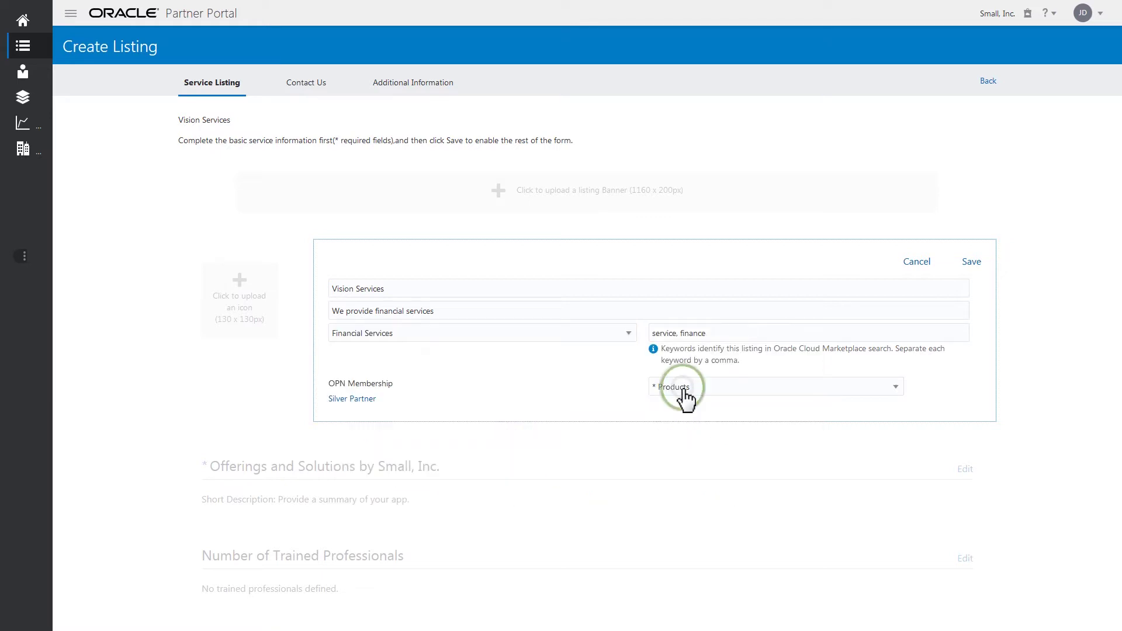
{"action": "left_click", "coordinate": [460, 440]}
{"action": "key", "text": "Escape"}
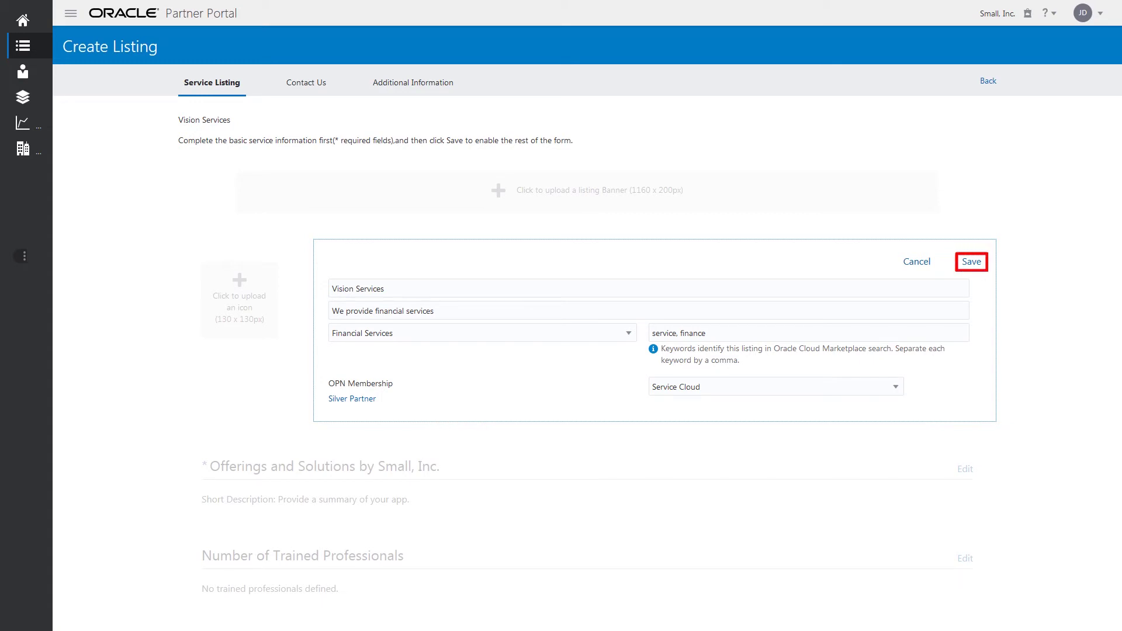
{"action": "left_click", "coordinate": [972, 263]}
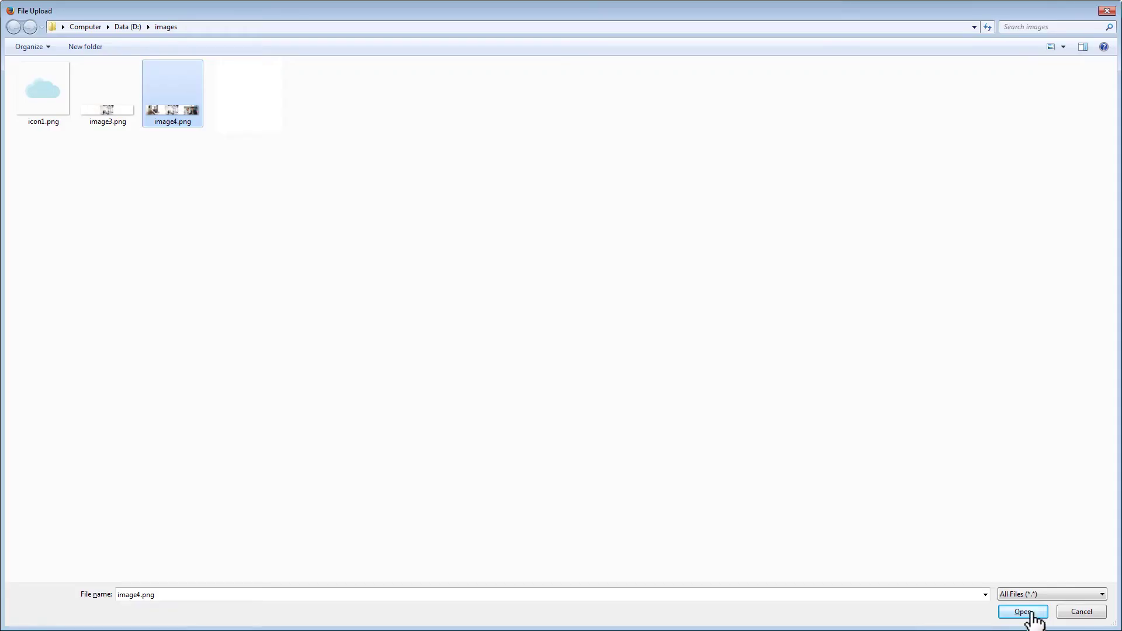
- Upload image4.png as the listing banner and add a listing icon image
{"action": "left_click", "coordinate": [1027, 613]}
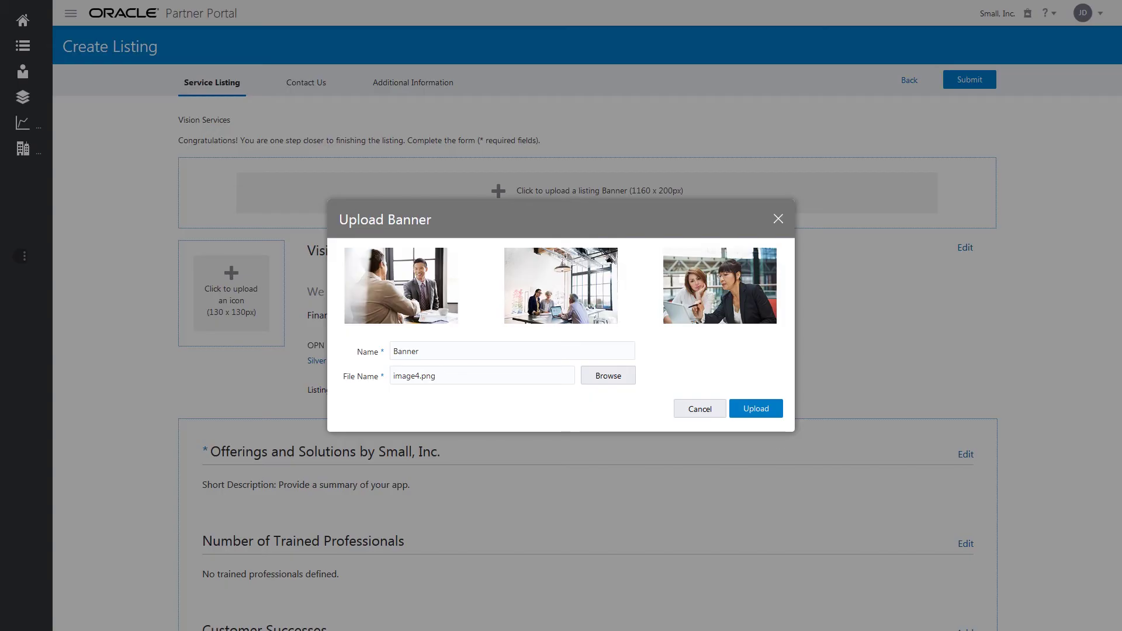
{"action": "left_click", "coordinate": [754, 410]}
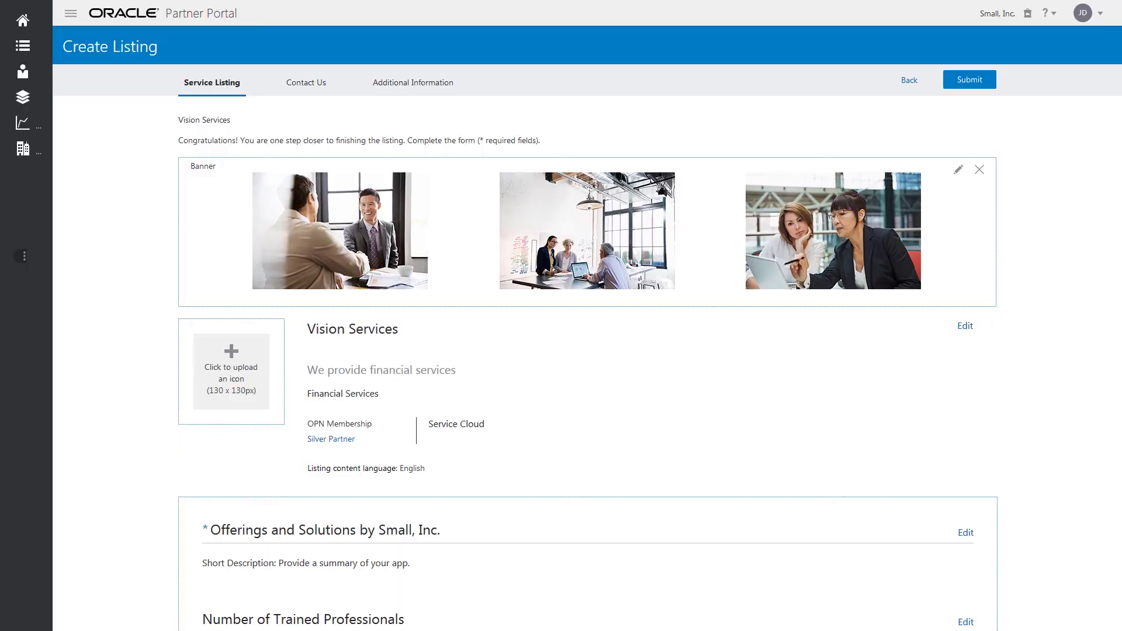
{"action": "left_click", "coordinate": [234, 356]}
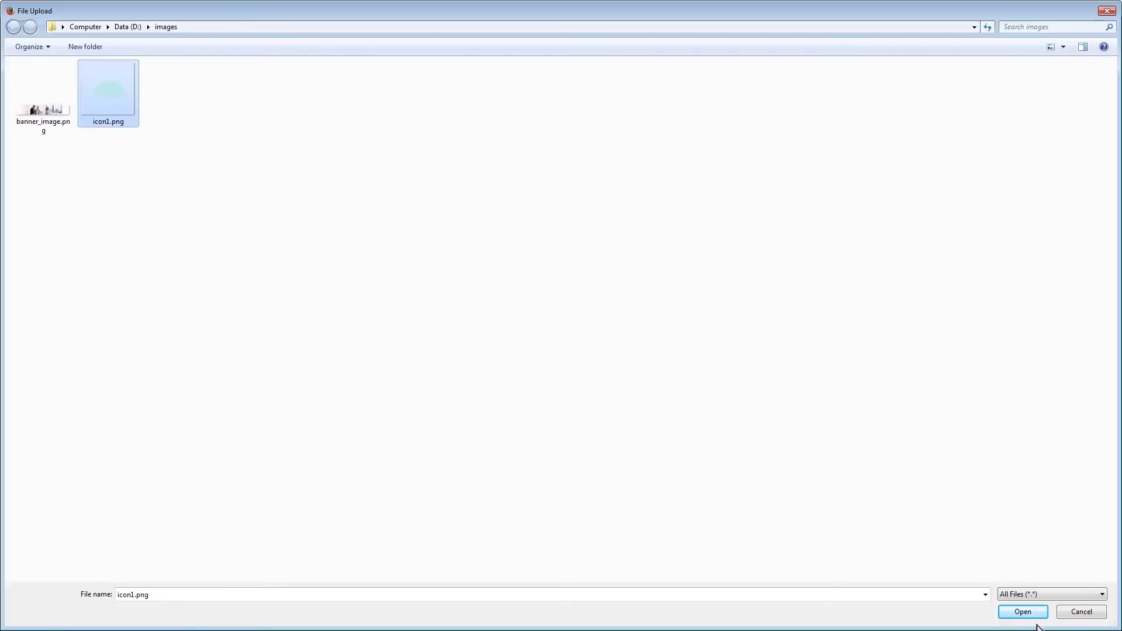
{"action": "left_click", "coordinate": [1023, 612]}
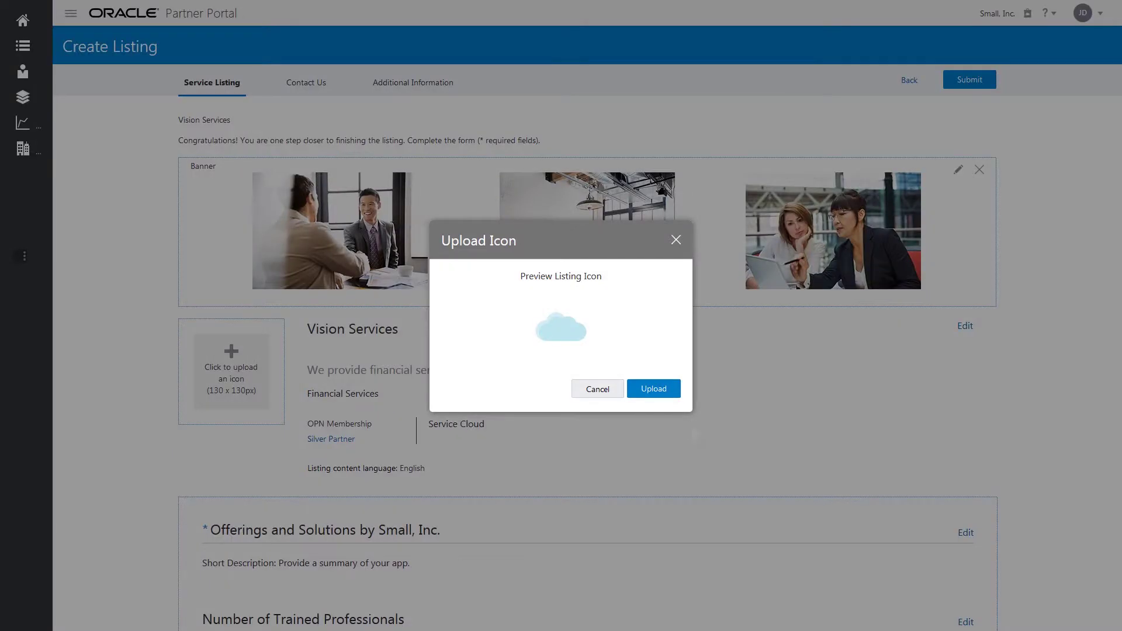
{"action": "left_click", "coordinate": [653, 390]}
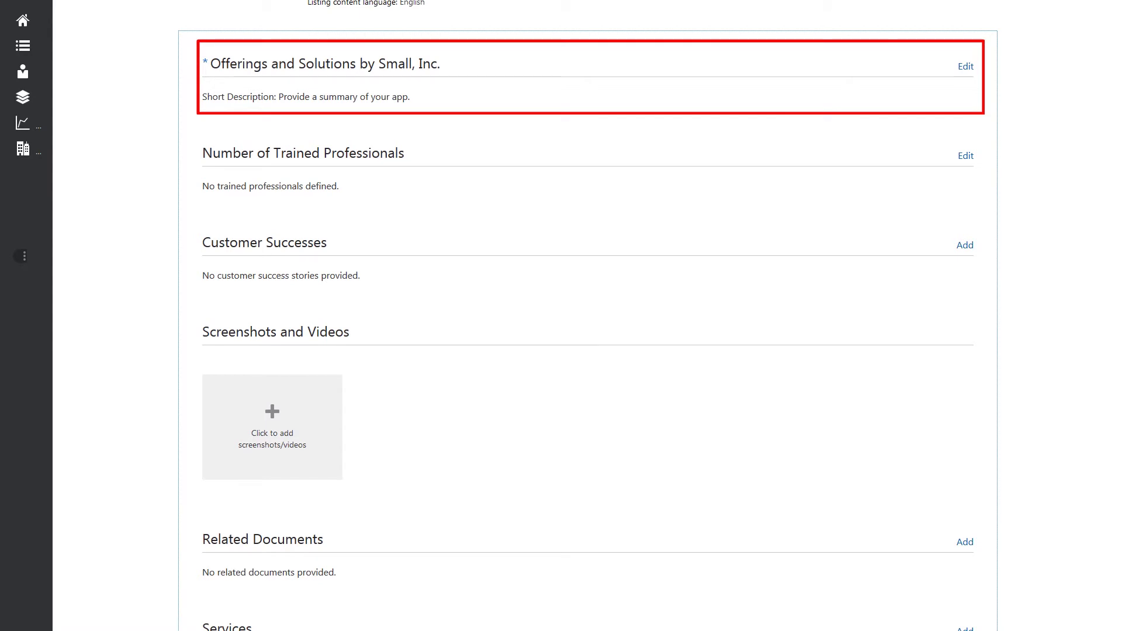
- Describe Offerings and Solutions as training and implementation services and save
{"action": "left_click", "coordinate": [965, 68]}
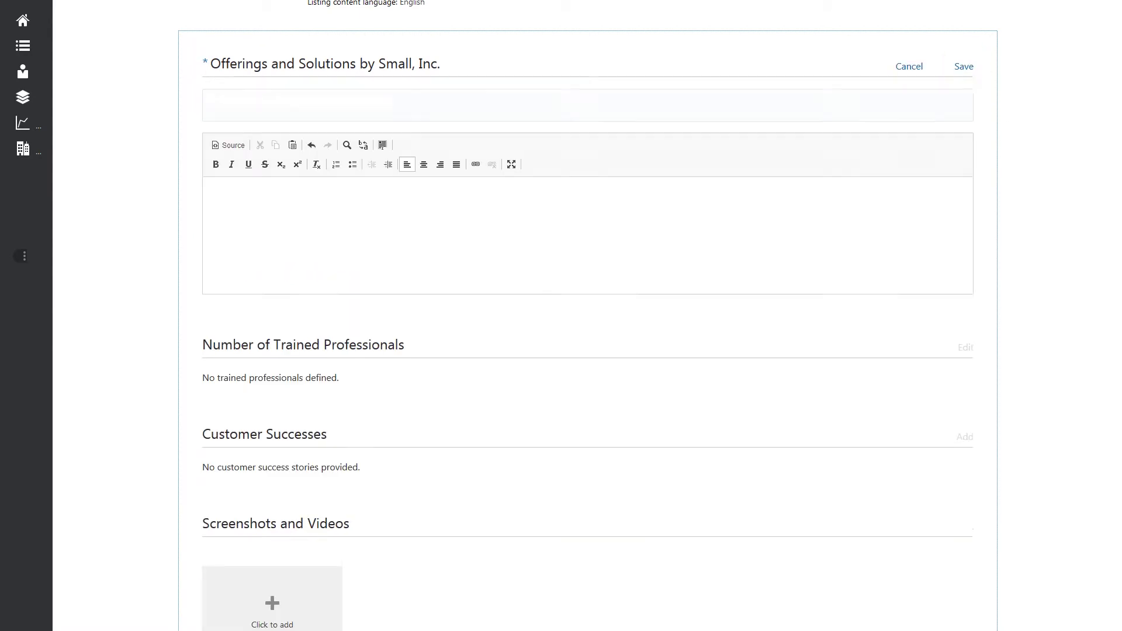
{"action": "type", "text": "We provide training and implementation servicesWe provide training, implementation, and support services (Service Cloud)."}
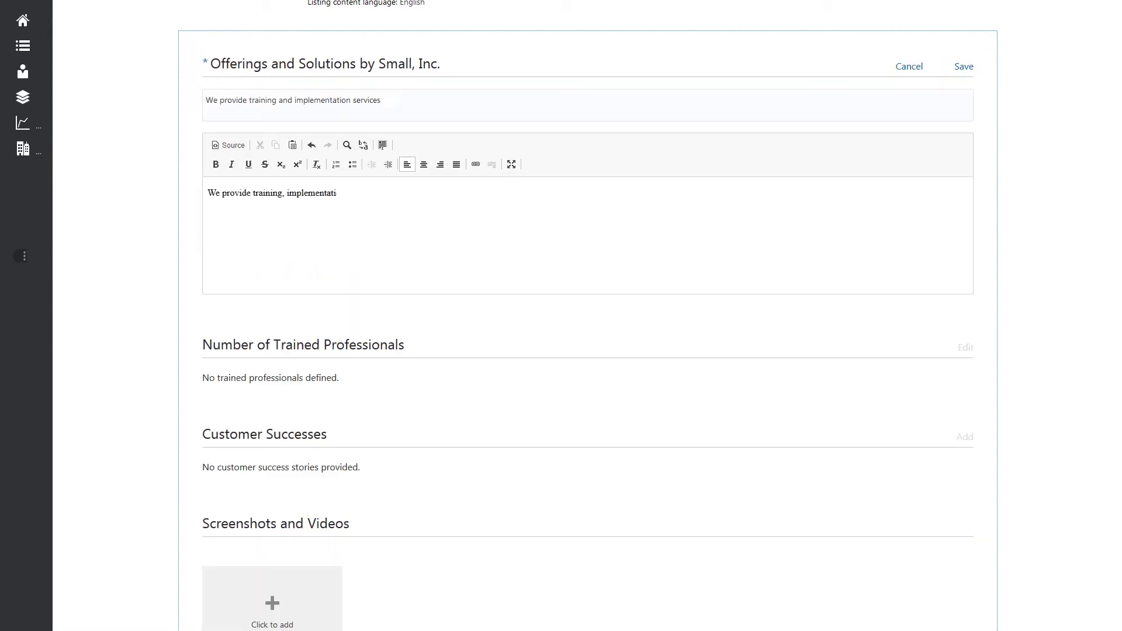
{"action": "left_click", "coordinate": [963, 67]}
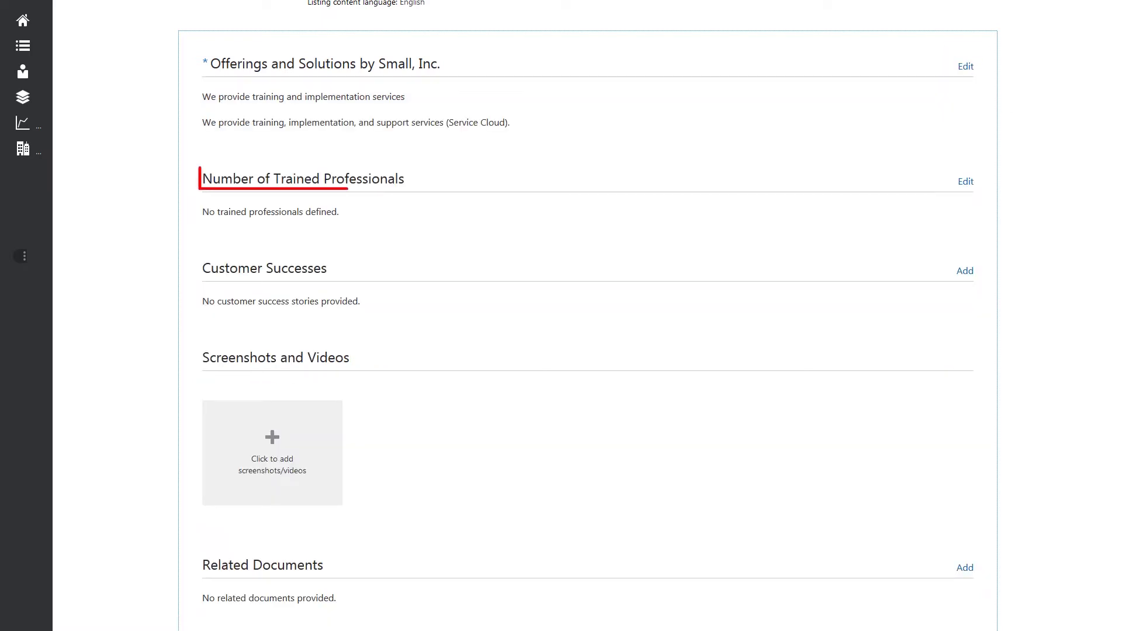
- Record 132 trained professionals for Service Cloud
{"action": "left_click", "coordinate": [965, 181]}
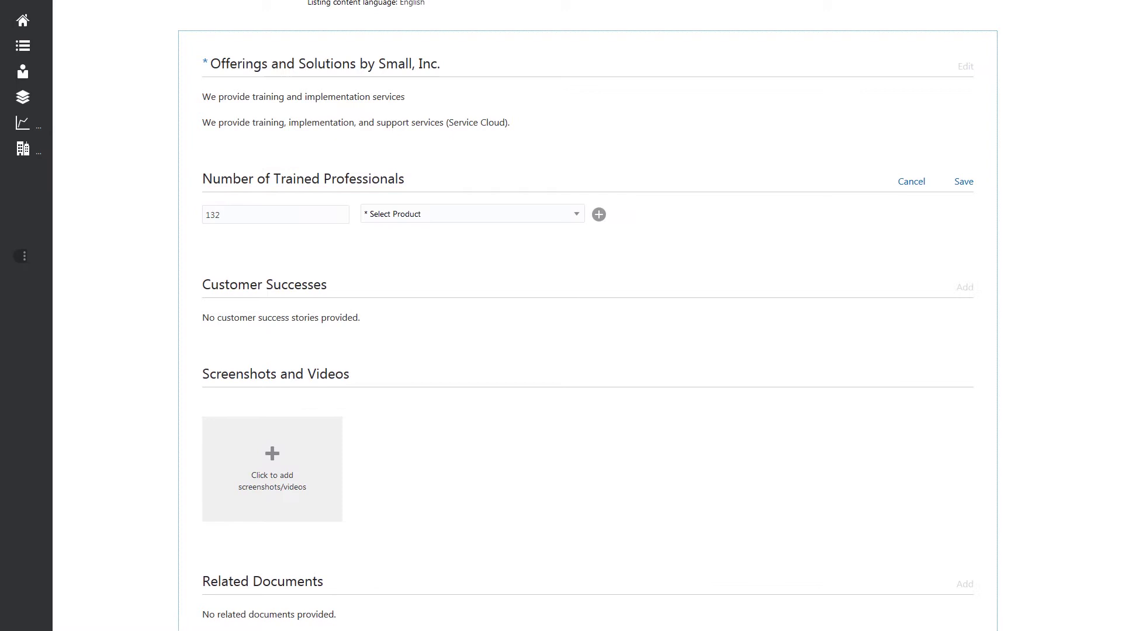
{"action": "left_click", "coordinate": [431, 217]}
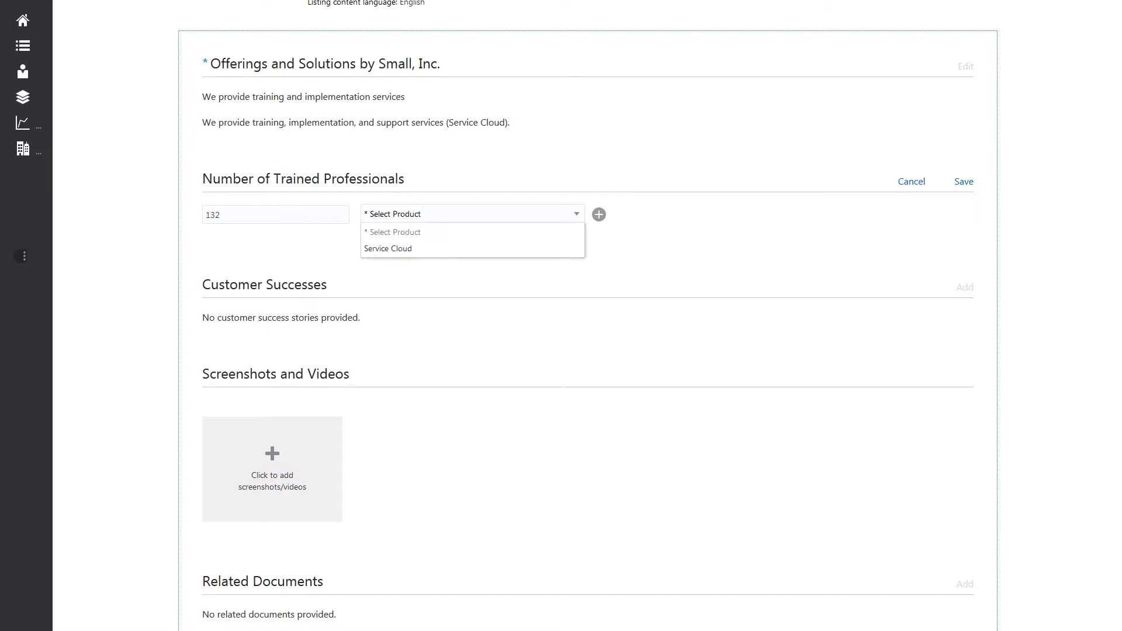
{"action": "left_click", "coordinate": [390, 250]}
{"action": "left_click", "coordinate": [964, 181]}
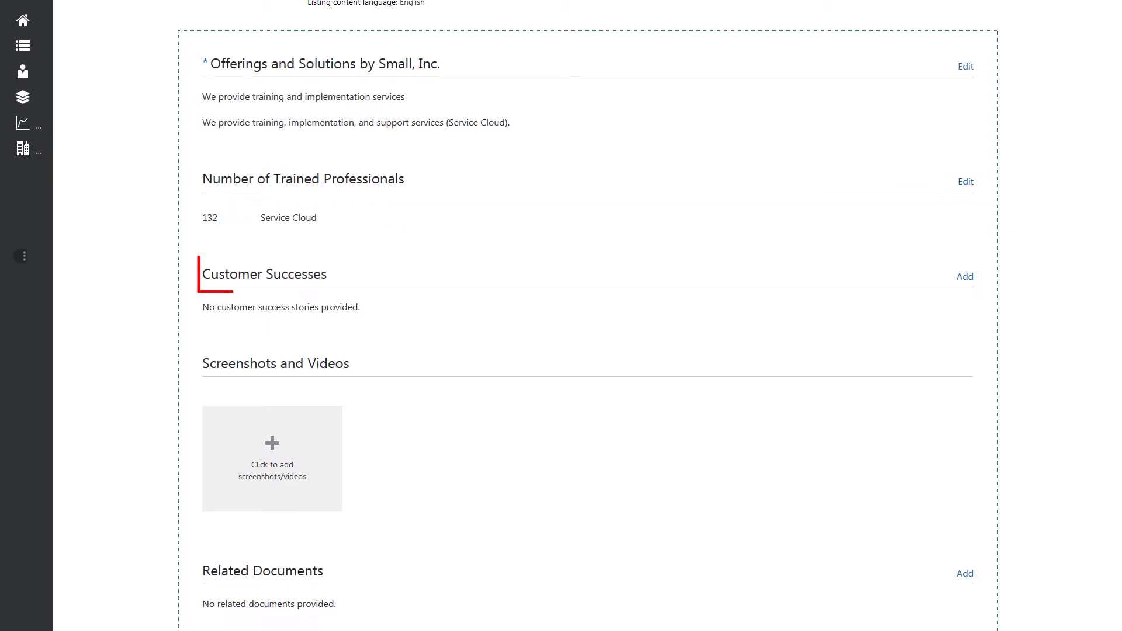
- Add a Seven Corporation customer success story with Seven Corporation.pdf attached
{"action": "left_click", "coordinate": [964, 277]}
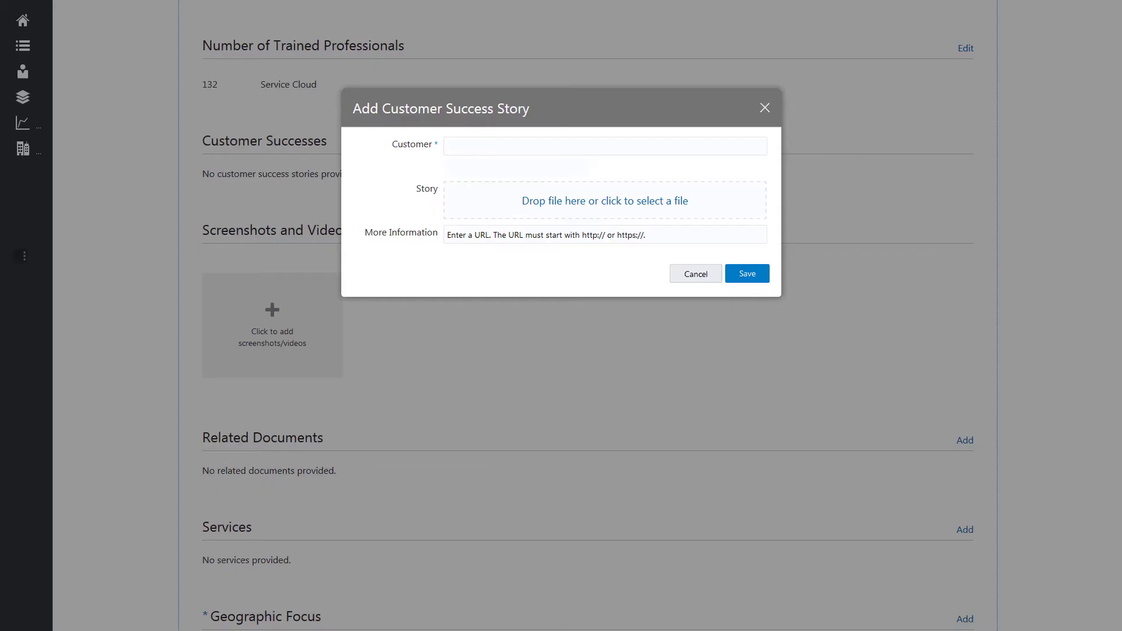
{"action": "type", "text": "Seven Corporation"}
{"action": "left_click", "coordinate": [563, 202]}
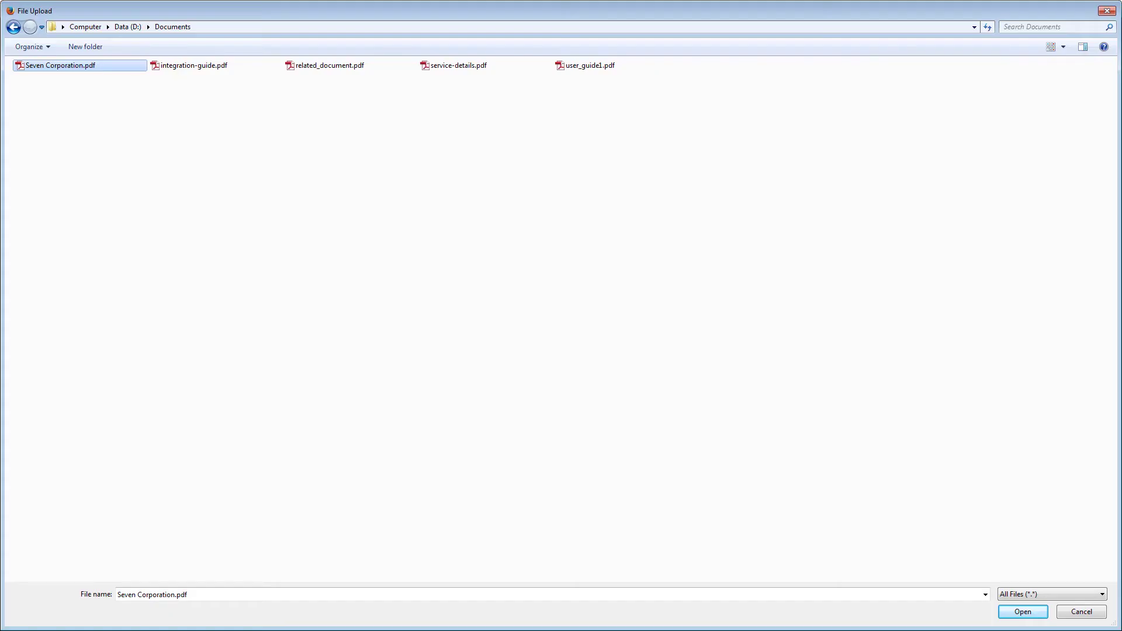
{"action": "left_click", "coordinate": [1018, 608]}
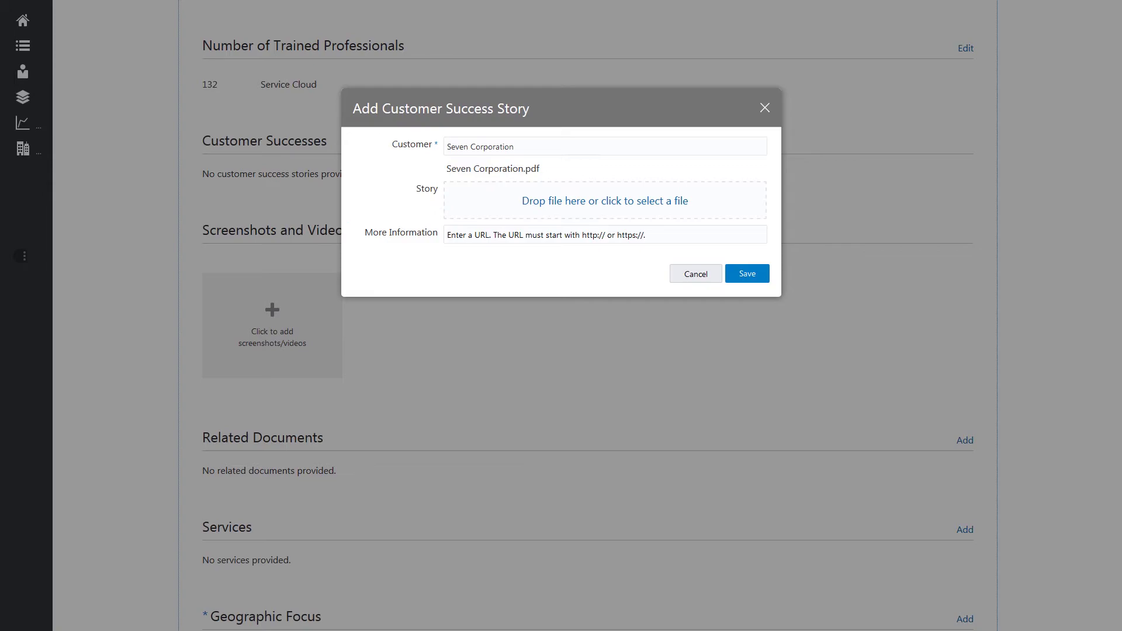
{"action": "left_click", "coordinate": [747, 275]}
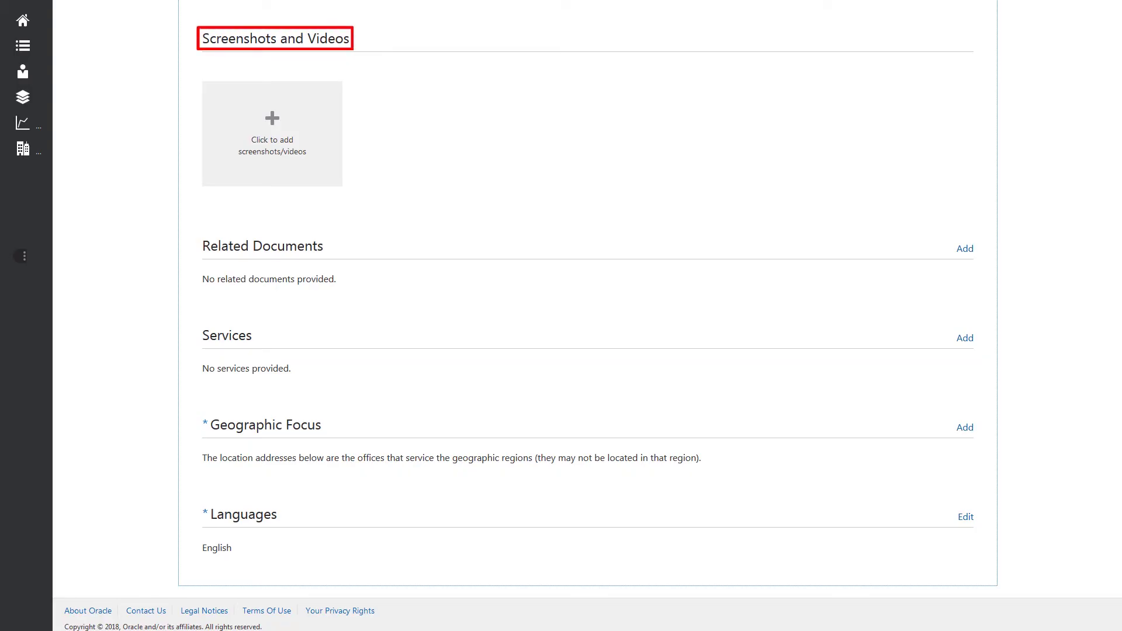
- Upload screenshot 'Image 1' described as 'Vision Corporation - Image 1'
{"action": "left_click", "coordinate": [274, 124]}
{"action": "type", "text": "I"}
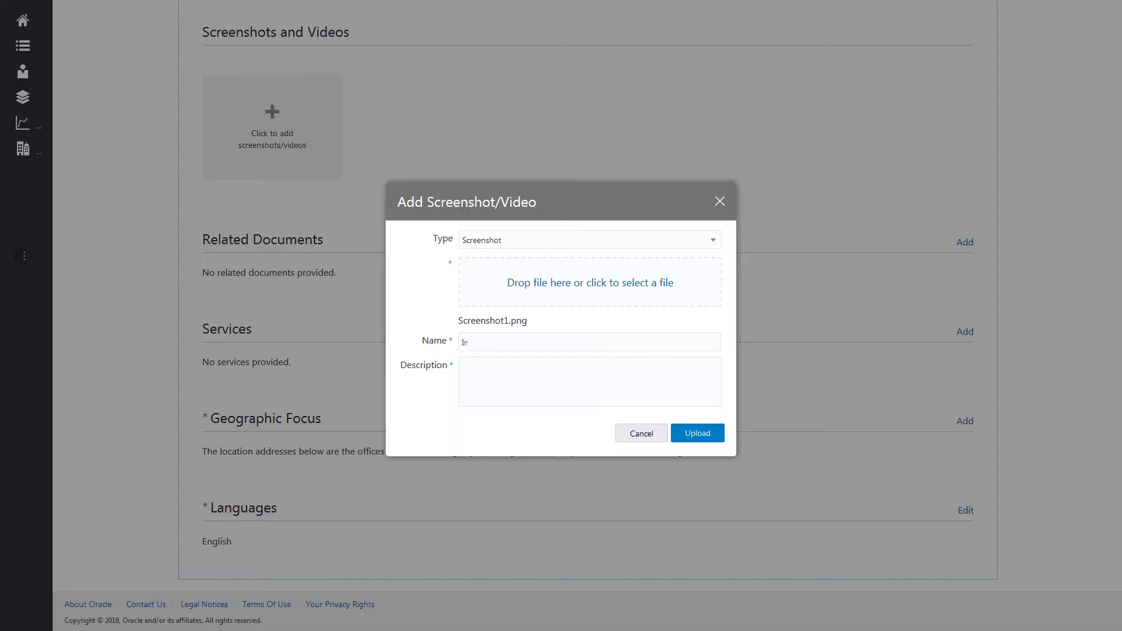
{"action": "type", "text": "mage 1"}
{"action": "key", "text": "Tab"}
{"action": "type", "text": "Vision Corporation - Image 1"}
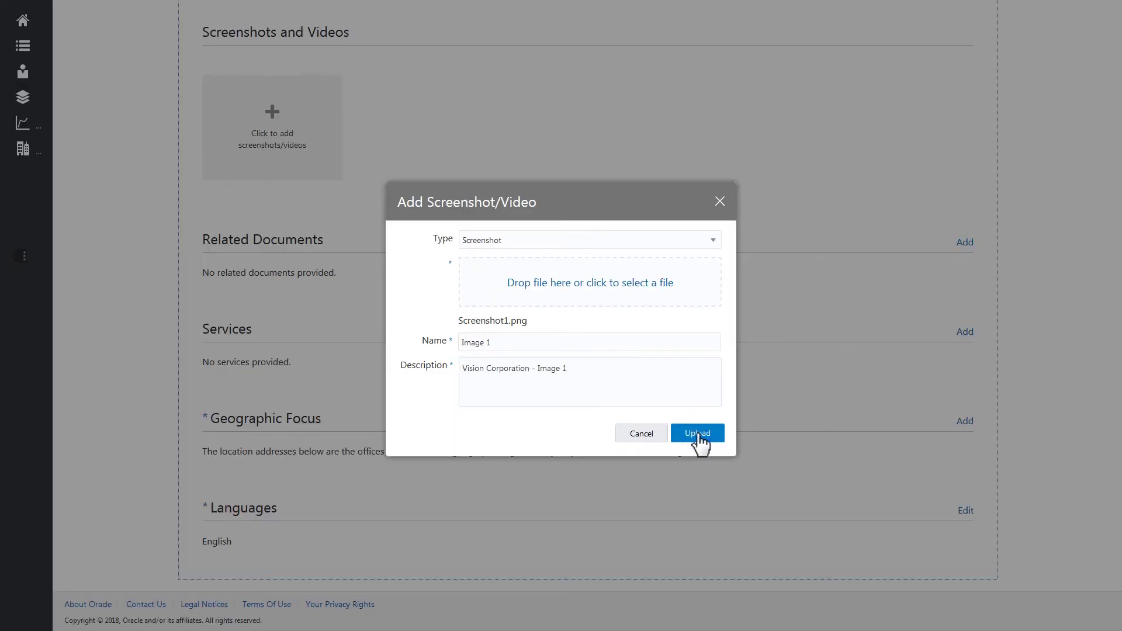
{"action": "left_click", "coordinate": [697, 432]}
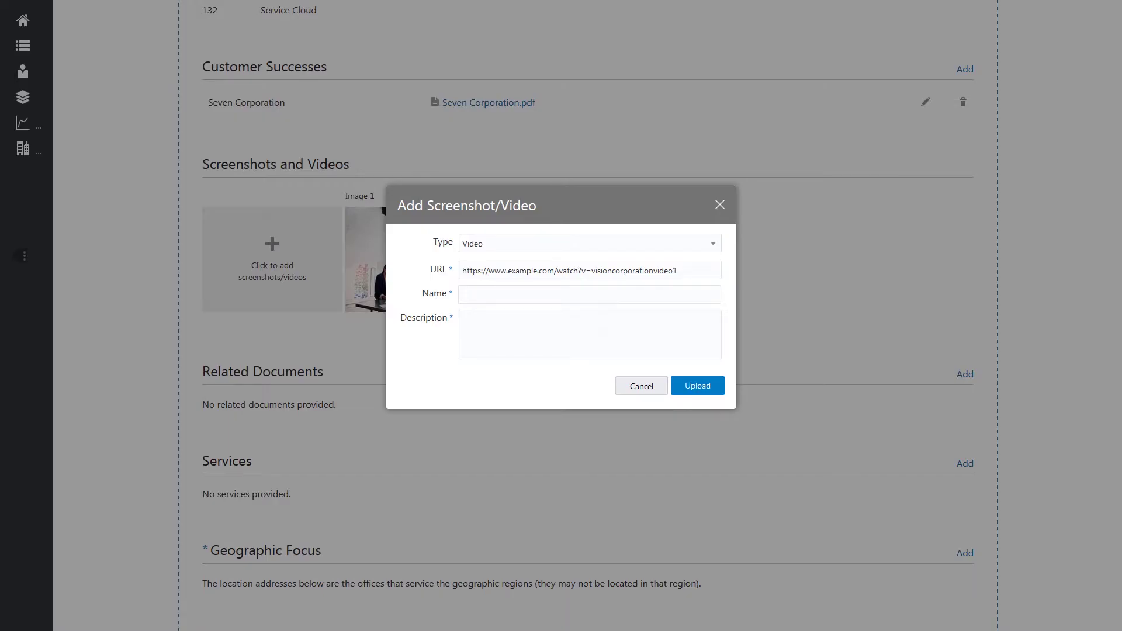
- Upload the 'Services video' described as 'Vision Corporation - Services Video'
{"action": "type", "text": "Services video"}
{"action": "key", "text": "Tab"}
{"action": "type", "text": "Vision Corporation - Services Video"}
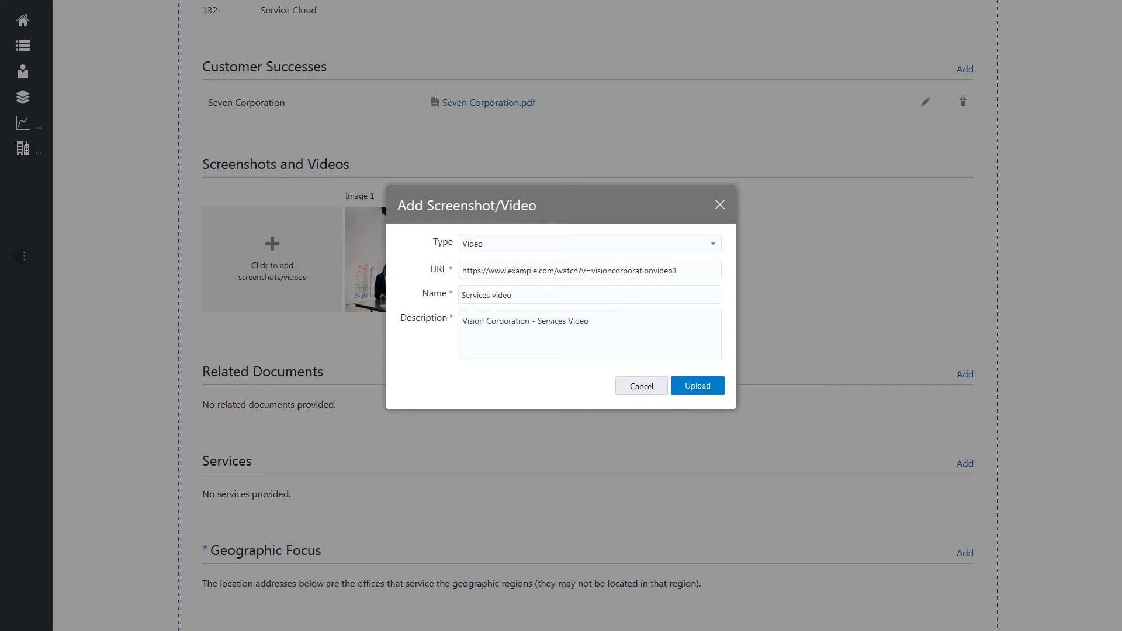
{"action": "left_click", "coordinate": [697, 387]}
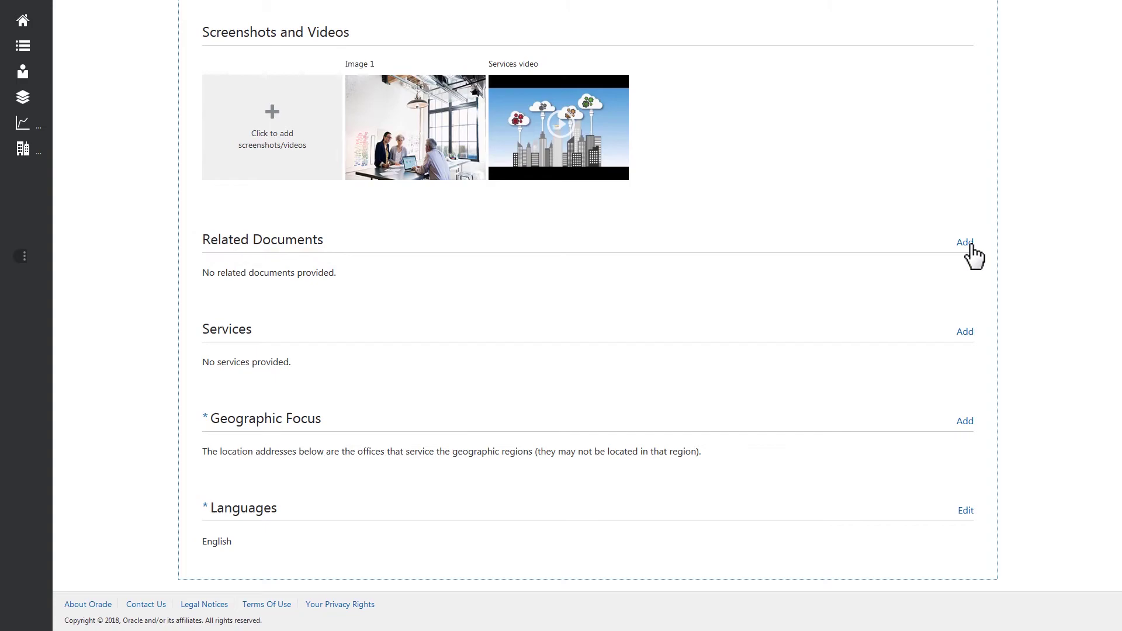
- Add VC_related_document.pdf as a related document named 'User guide'
{"action": "left_click", "coordinate": [969, 246]}
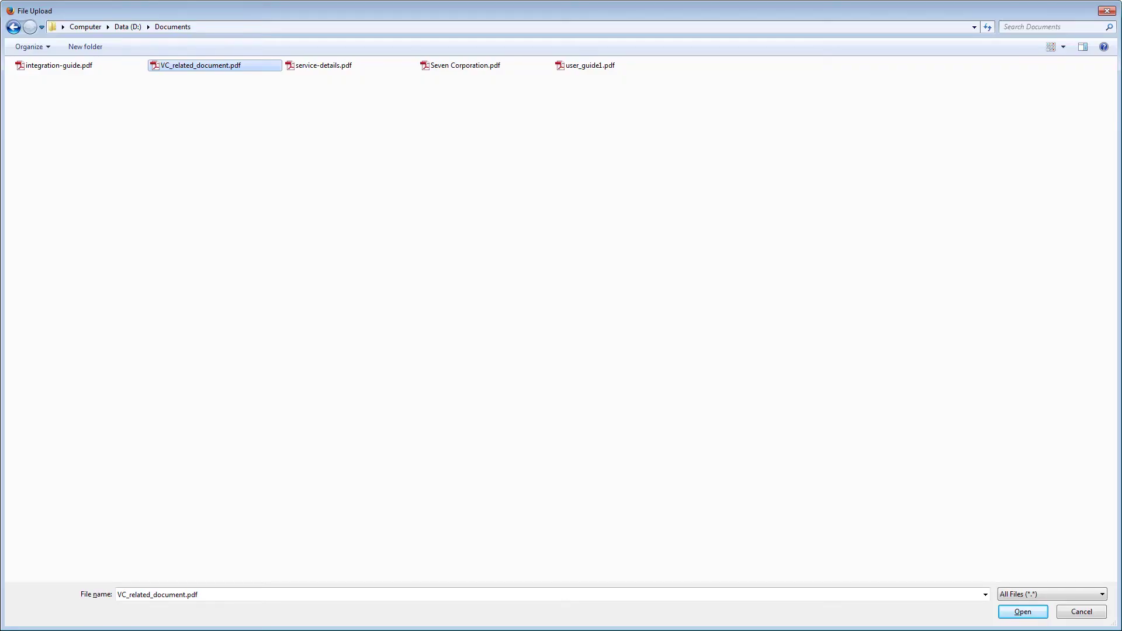
{"action": "left_click", "coordinate": [1022, 612]}
{"action": "type", "text": "User guide"}
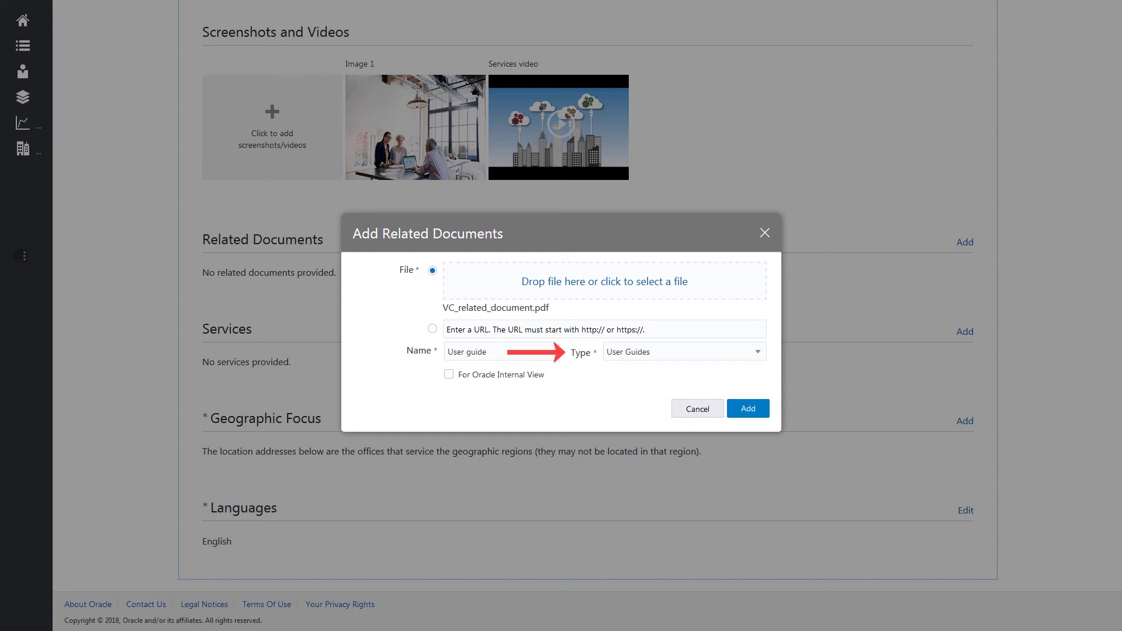
{"action": "left_click", "coordinate": [748, 408]}
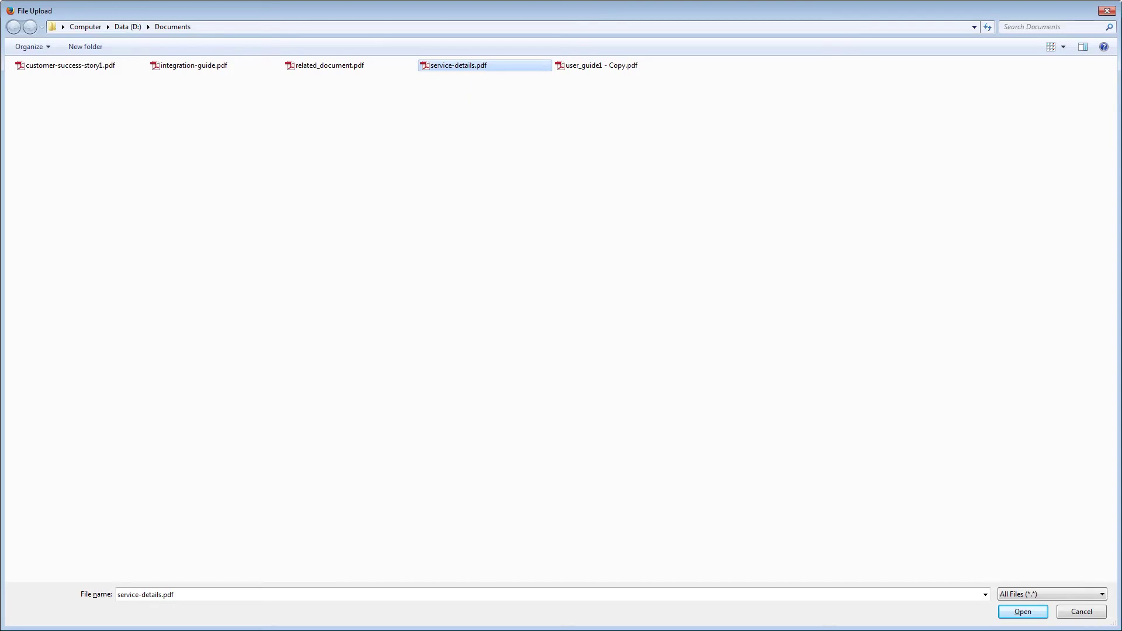
- Add implementation service Service_Document1 with service-details.pdf and a service-details description
{"action": "left_click", "coordinate": [1022, 611]}
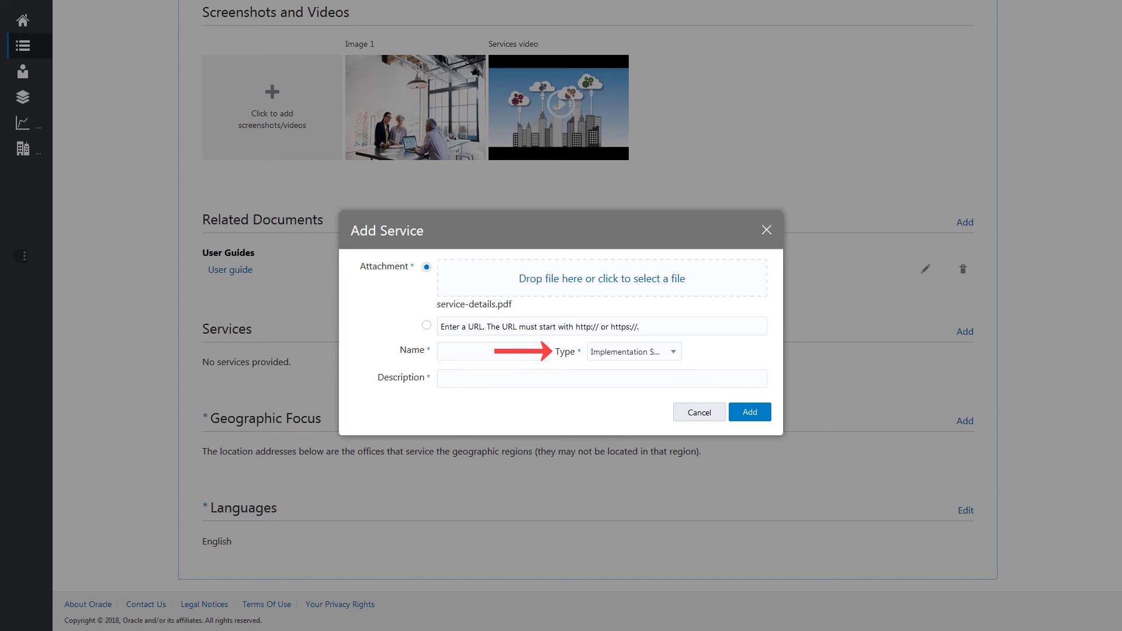
{"action": "left_click", "coordinate": [492, 351]}
{"action": "type", "text": "Service_Document1"}
{"action": "left_click", "coordinate": [602, 379]}
{"action": "type", "text": "Document containing our service details related to implementation"}
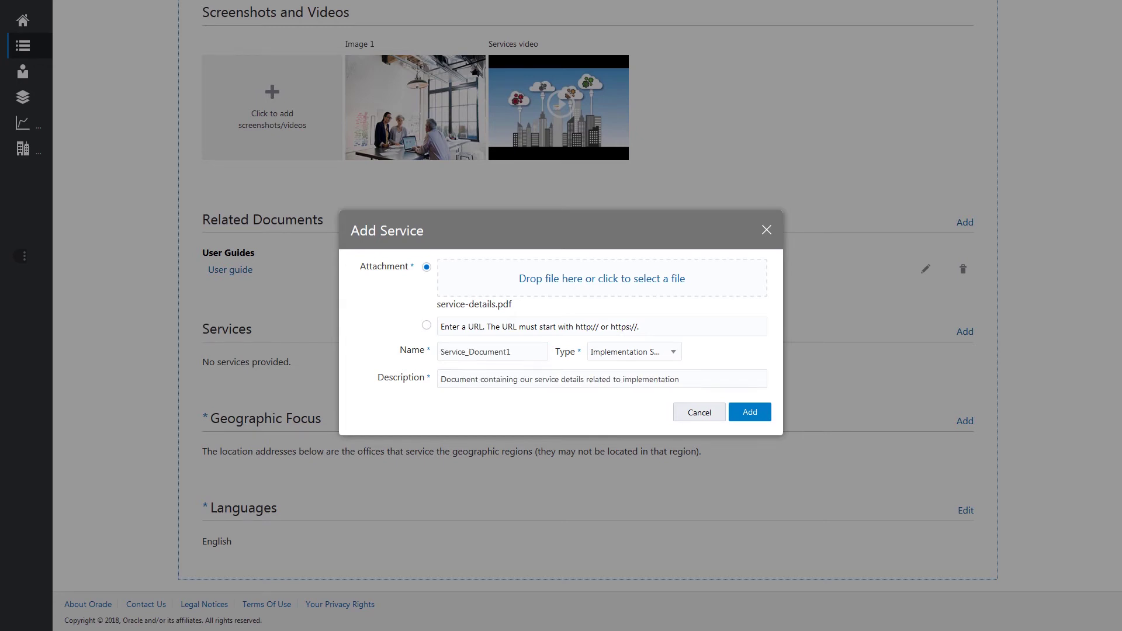
{"action": "left_click", "coordinate": [750, 413]}
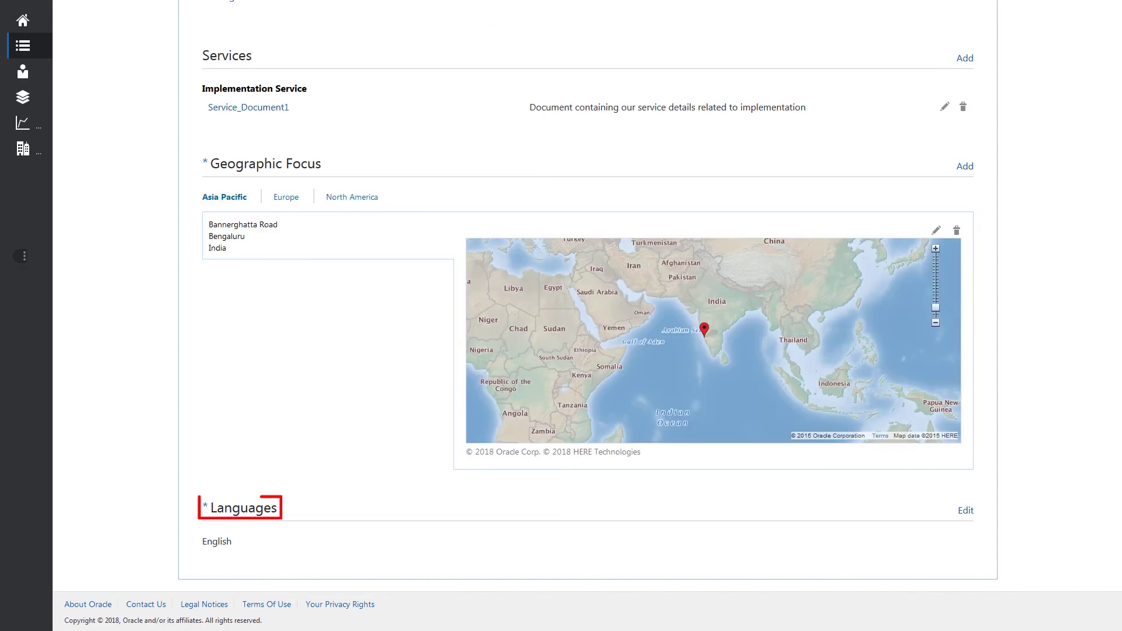
{"action": "left_click", "coordinate": [965, 511]}
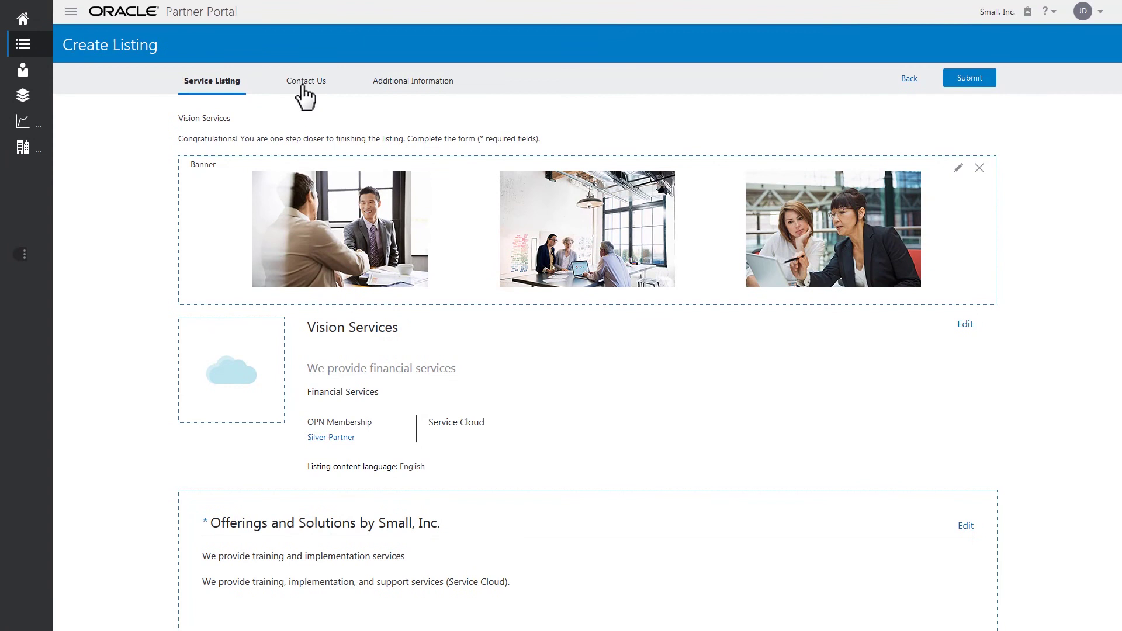
{"action": "left_click", "coordinate": [302, 85]}
{"action": "type", "text": "Please visit http://www.example.com/vshome for more details."}
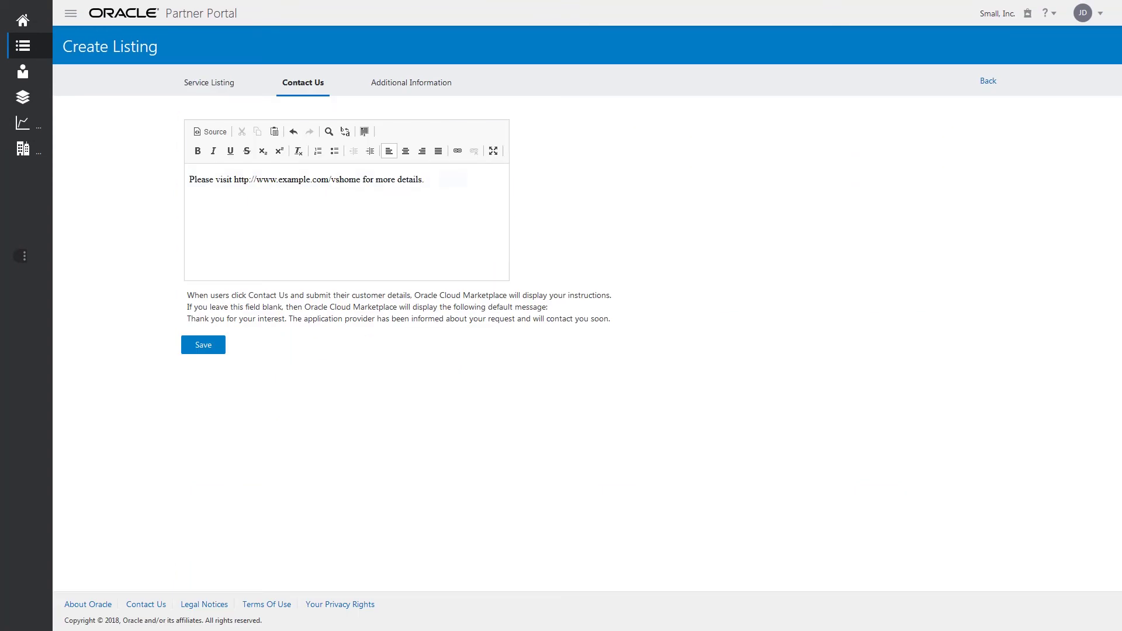
{"action": "left_click", "coordinate": [203, 344]}
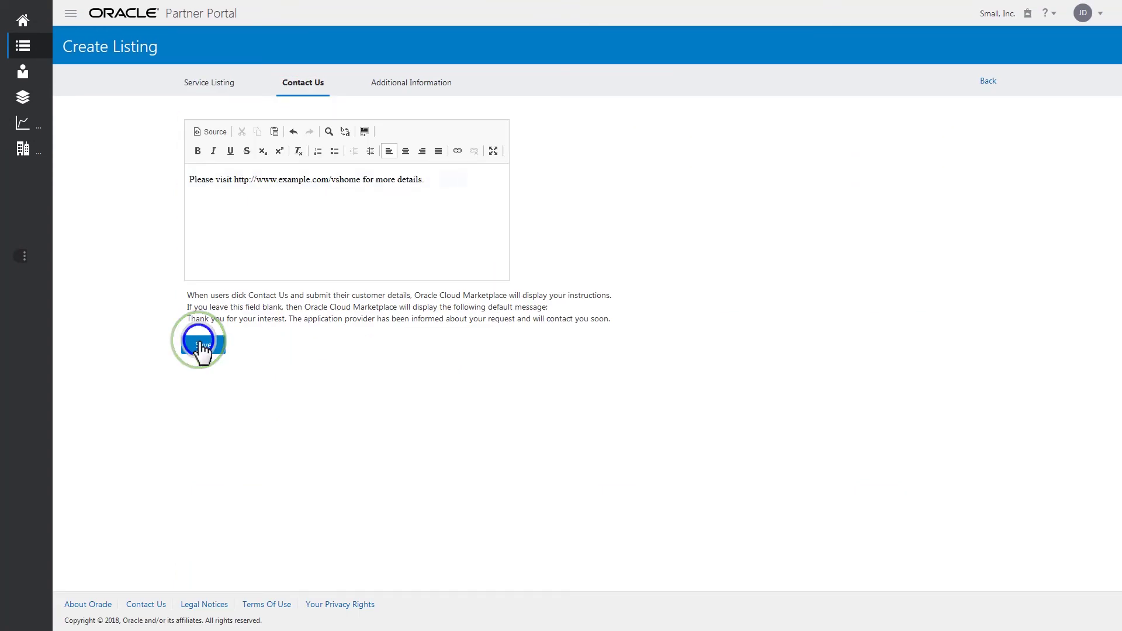
- Set the vanity URL to vision-services and return to the Listings overview
{"action": "left_click", "coordinate": [409, 85]}
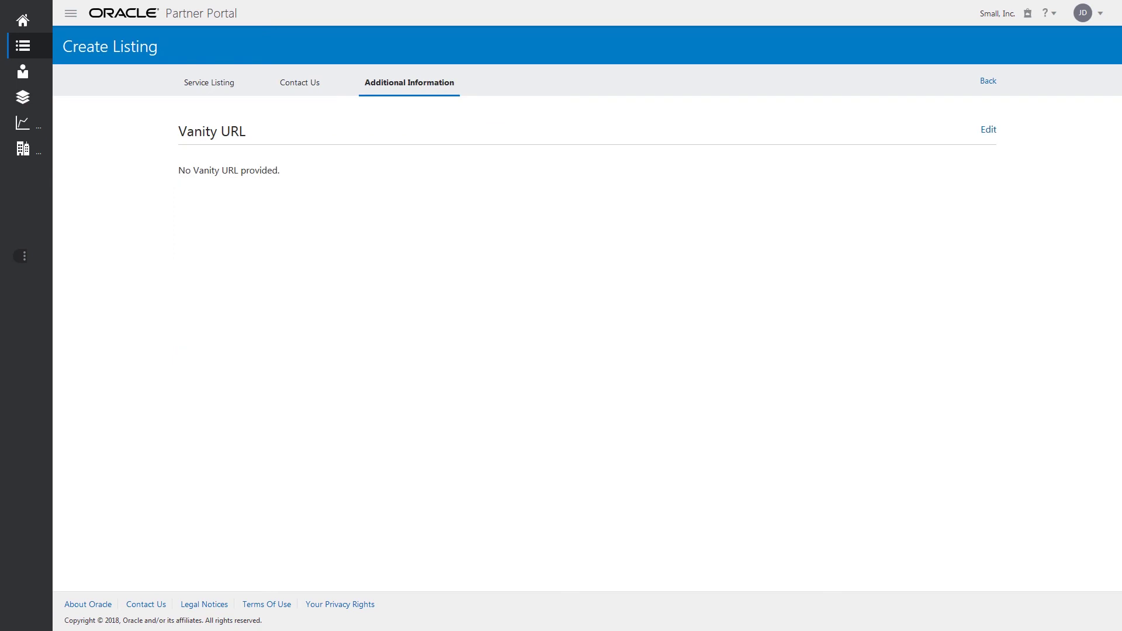
{"action": "left_click", "coordinate": [989, 131]}
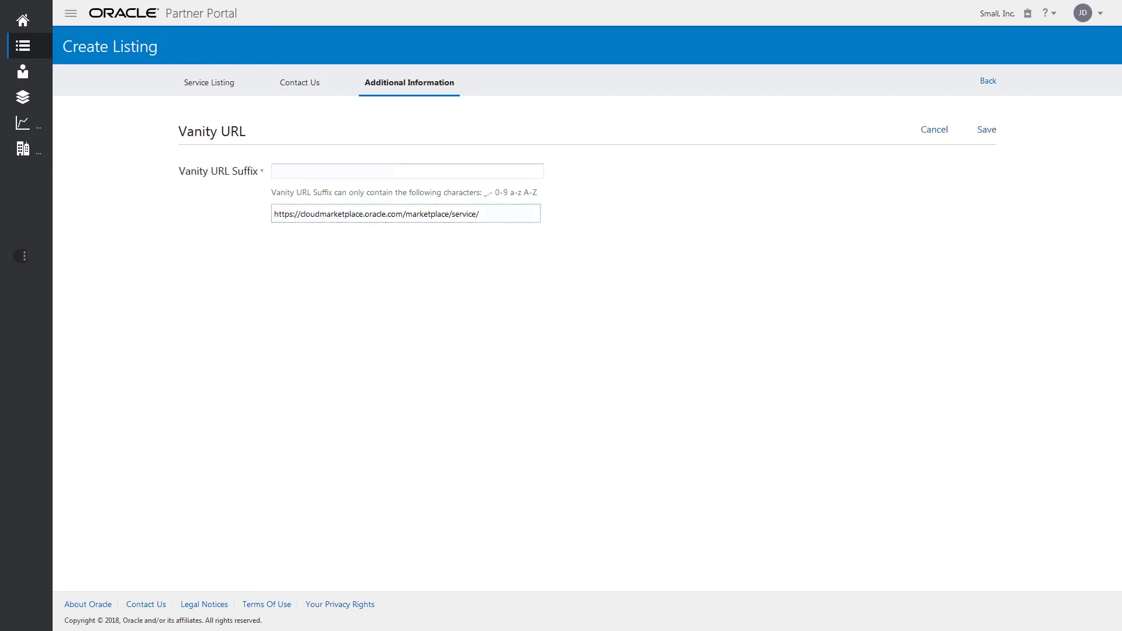
{"action": "type", "text": "vision-services"}
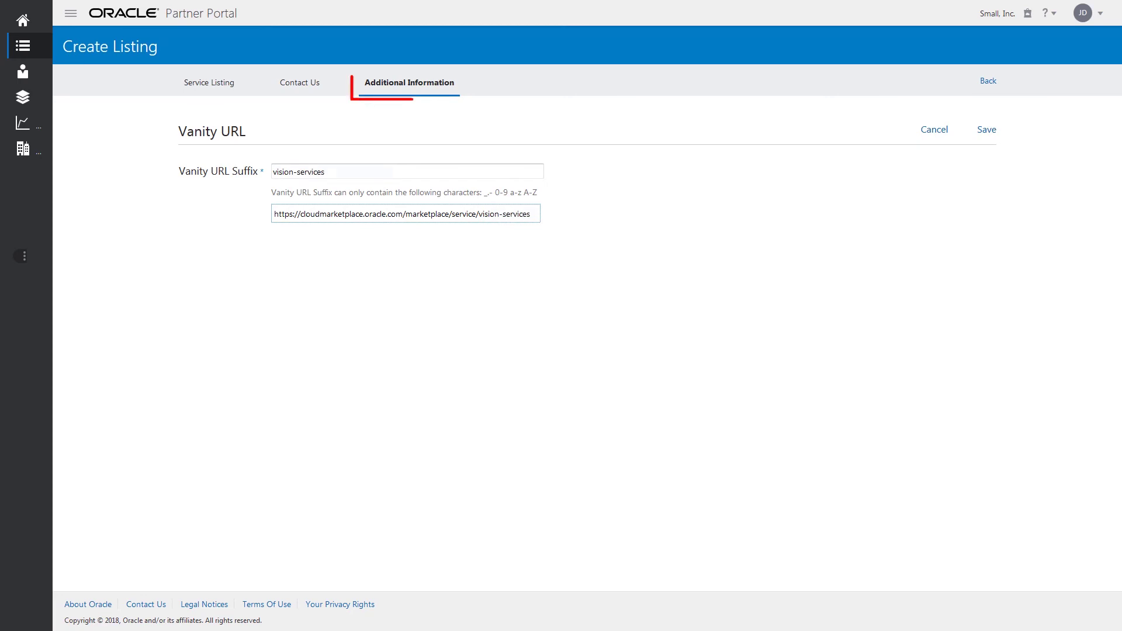
{"action": "left_click", "coordinate": [986, 129]}
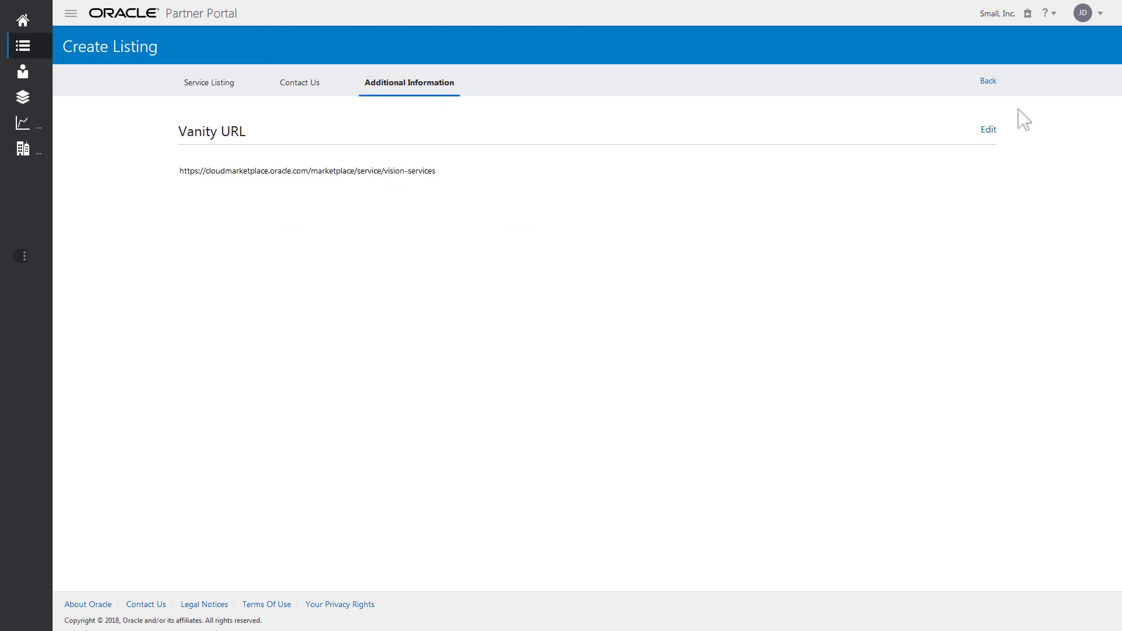
{"action": "left_click", "coordinate": [988, 82]}
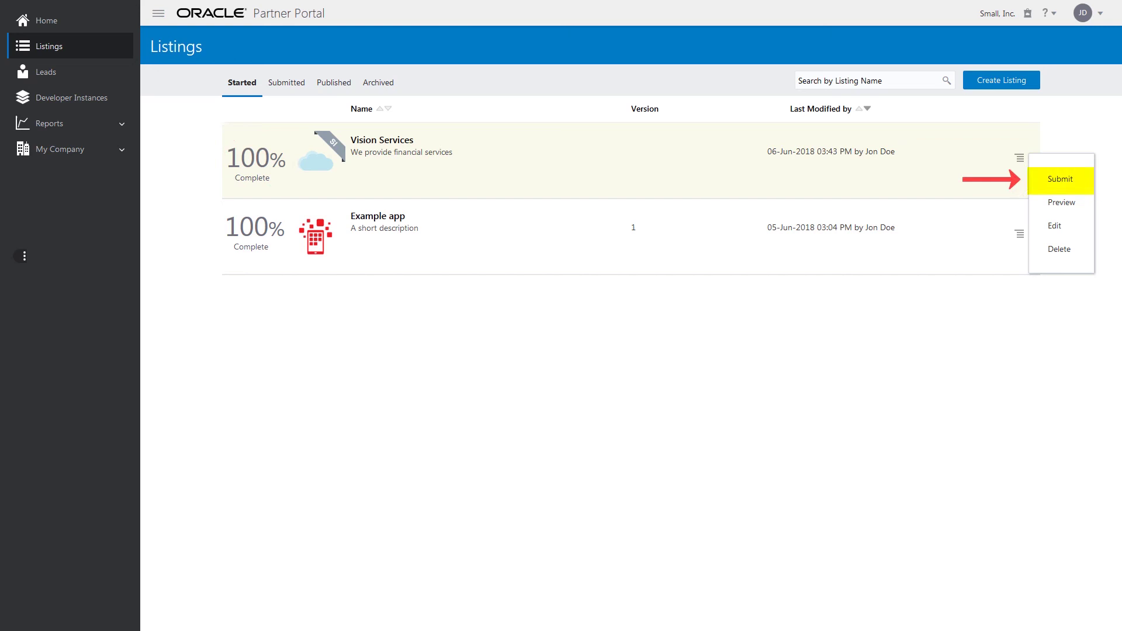
- Submit Vision Services, publish it from the Submitted tab once approved, and view Published
{"action": "left_click", "coordinate": [1060, 178]}
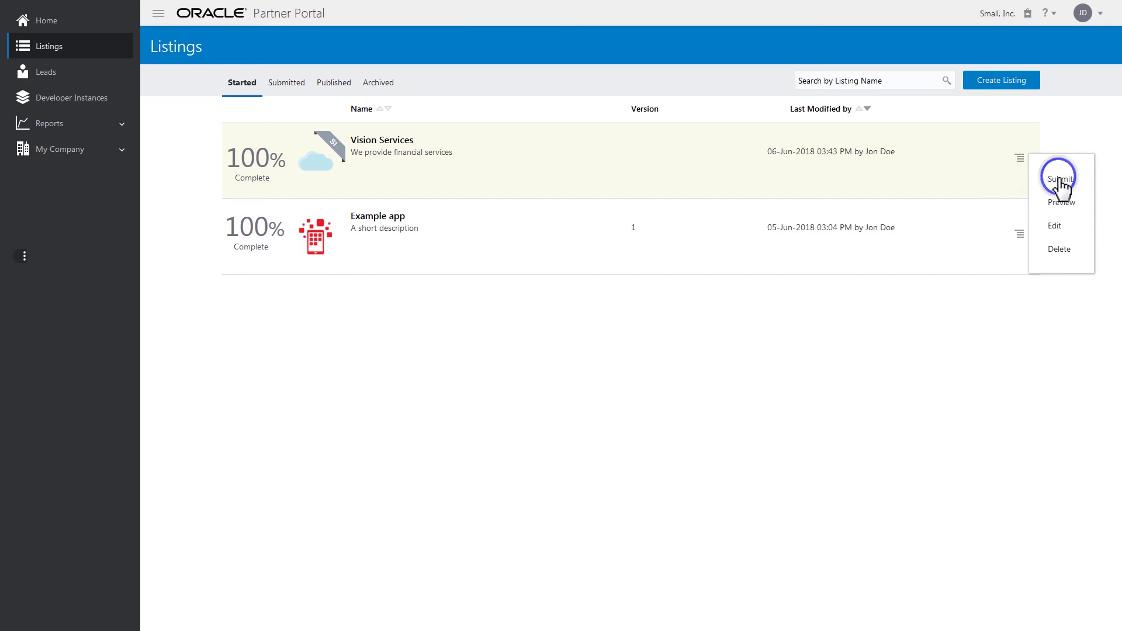
{"action": "left_click", "coordinate": [287, 83]}
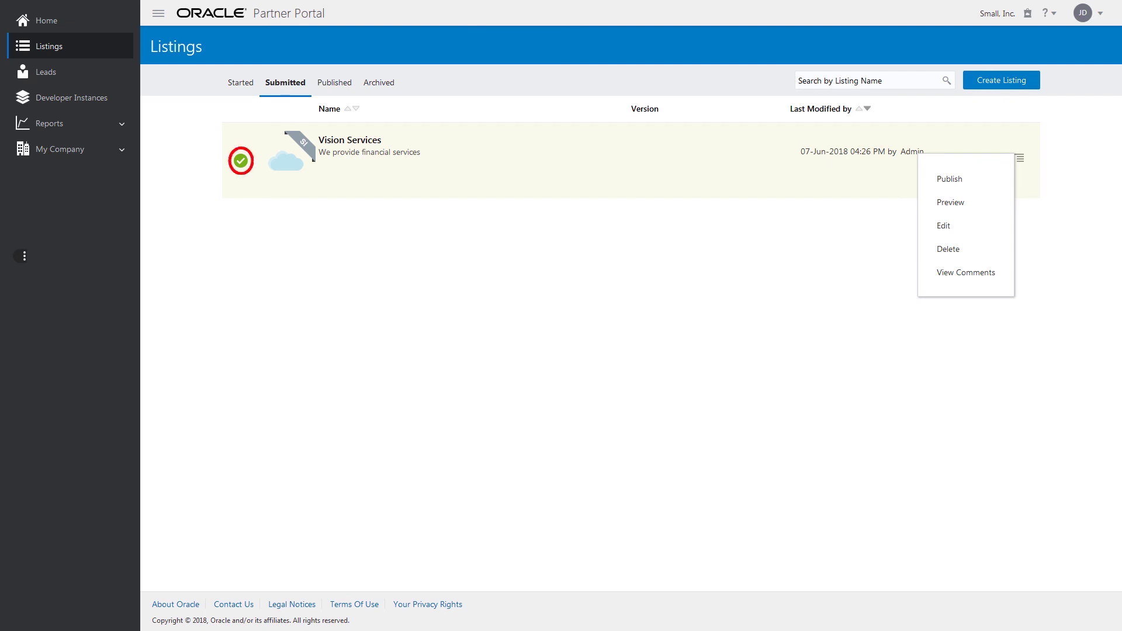
{"action": "left_click", "coordinate": [948, 179]}
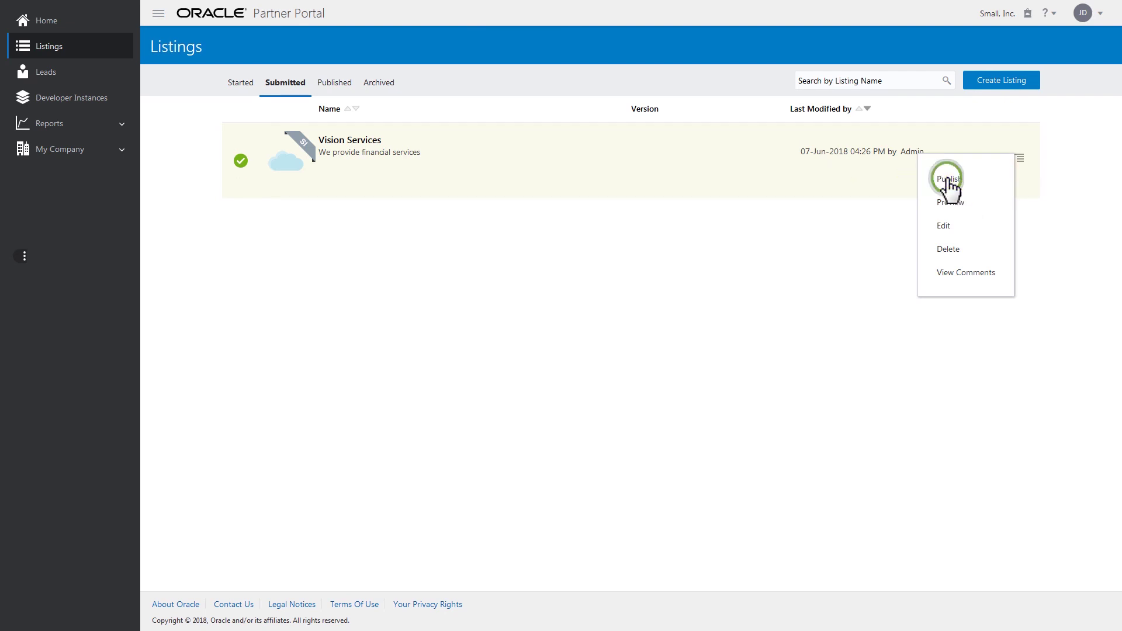
{"action": "left_click", "coordinate": [332, 82]}
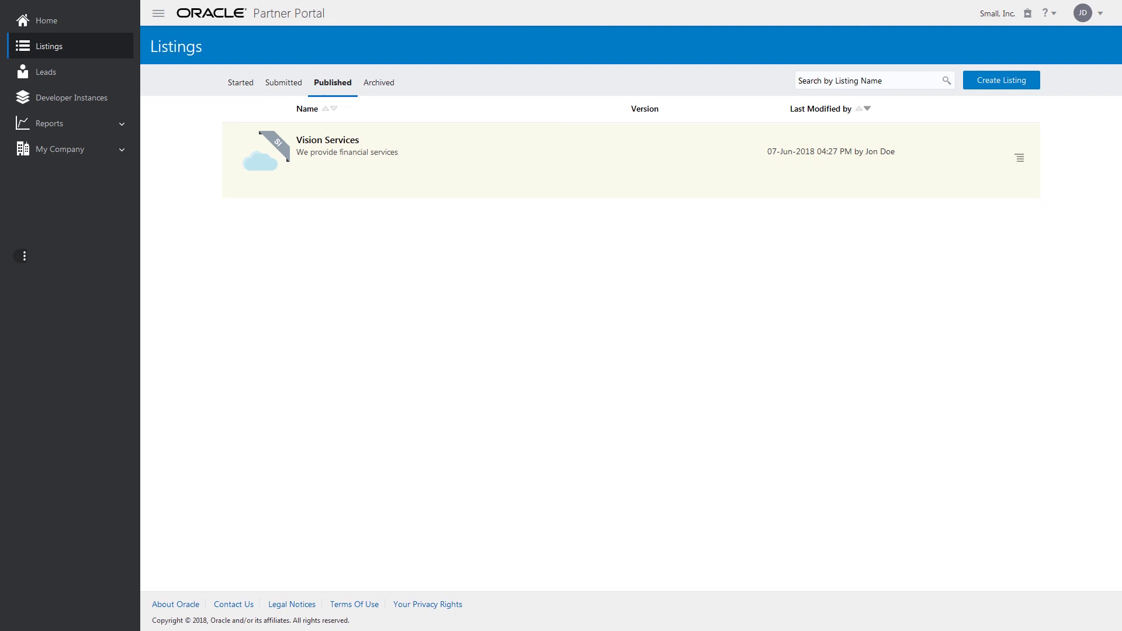